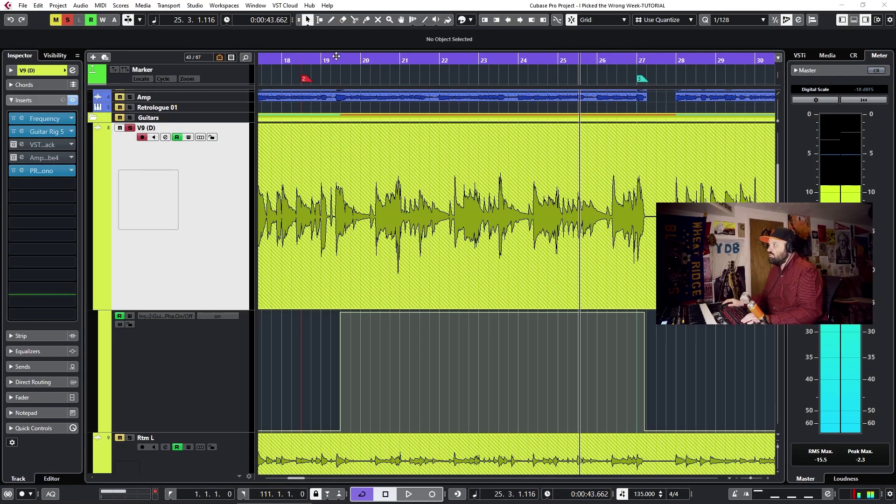
# Select the phaser automation lane, jump to marker 2 and open Guitar Rig 5 beside it
pyautogui.click(216, 396)
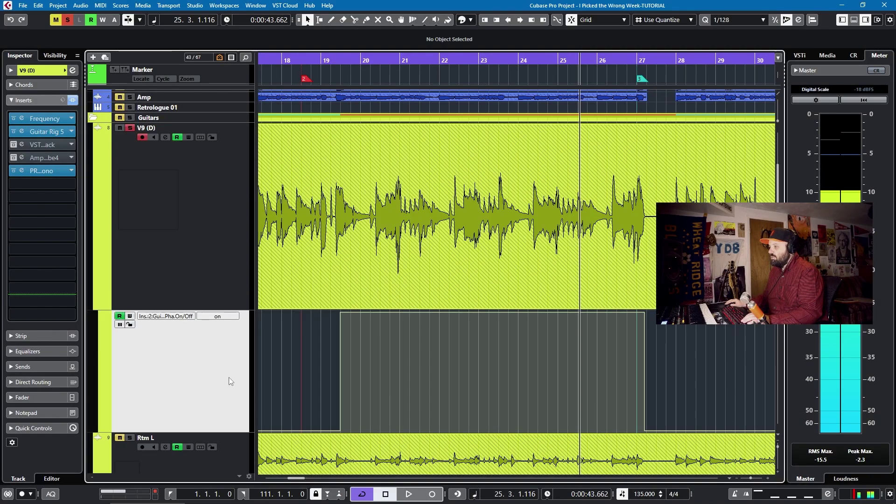
pyautogui.press('KP_2')
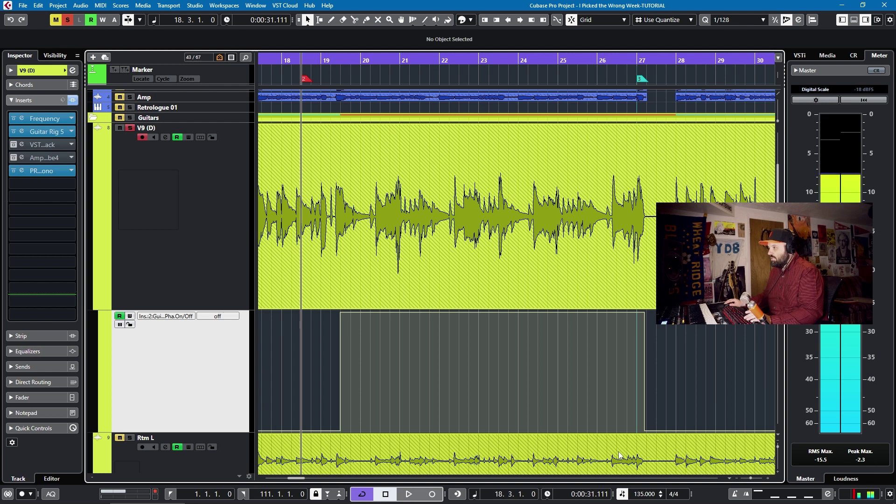
pyautogui.click(22, 131)
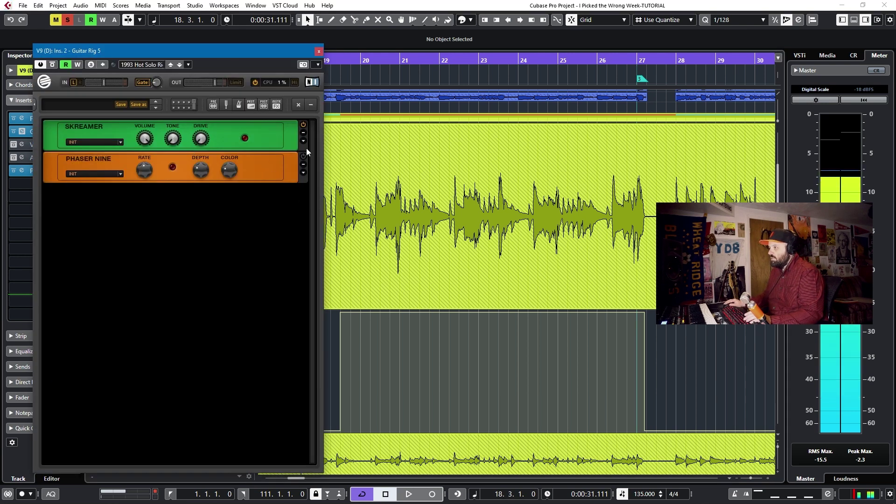
pyautogui.moveTo(282, 50); pyautogui.dragTo(249, 49)
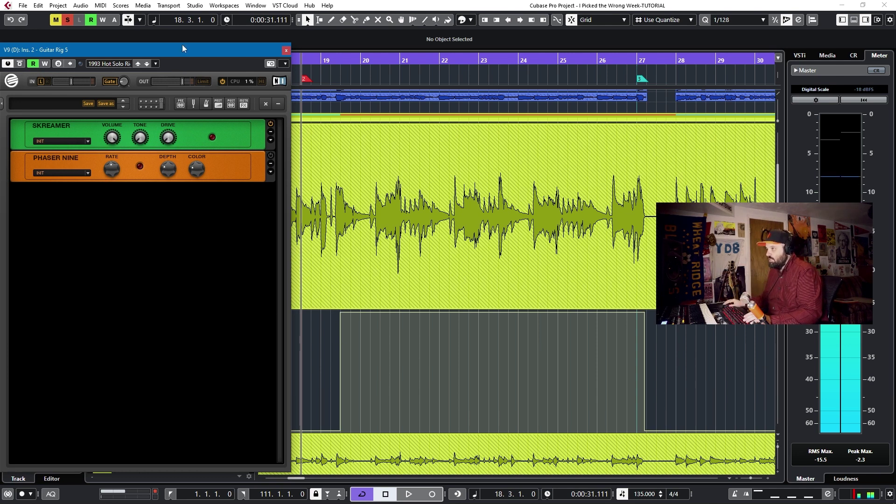
pyautogui.moveTo(182, 45); pyautogui.dragTo(176, 47)
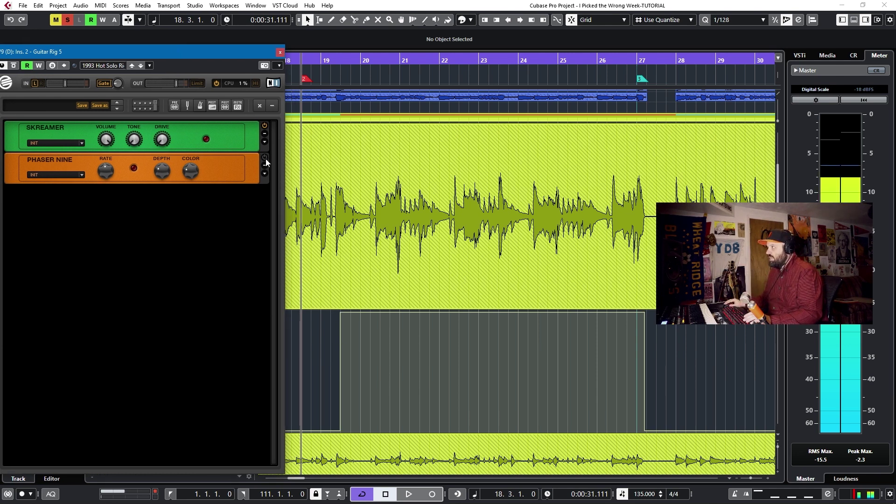
# Play from marker 2 to hear Phaser Nine switch off at bar 27, then stop
pyautogui.press('space')
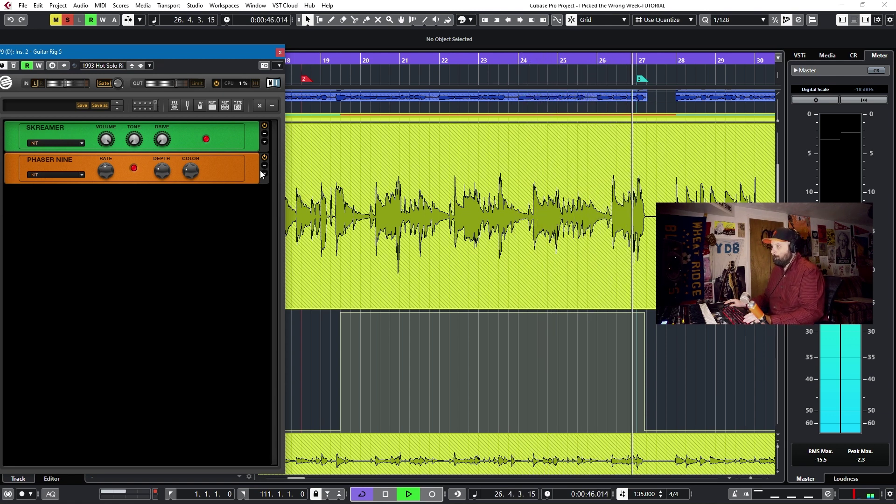
pyautogui.press('space')
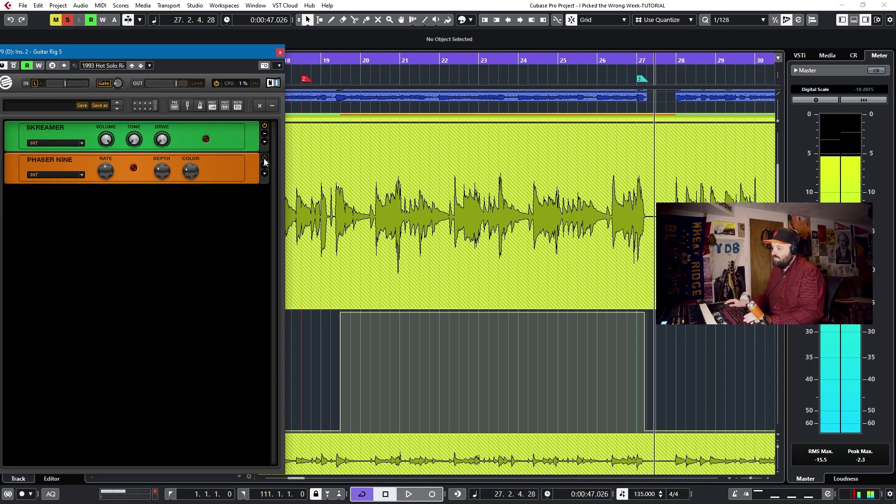
pyautogui.moveTo(220, 54); pyautogui.dragTo(533, 41)
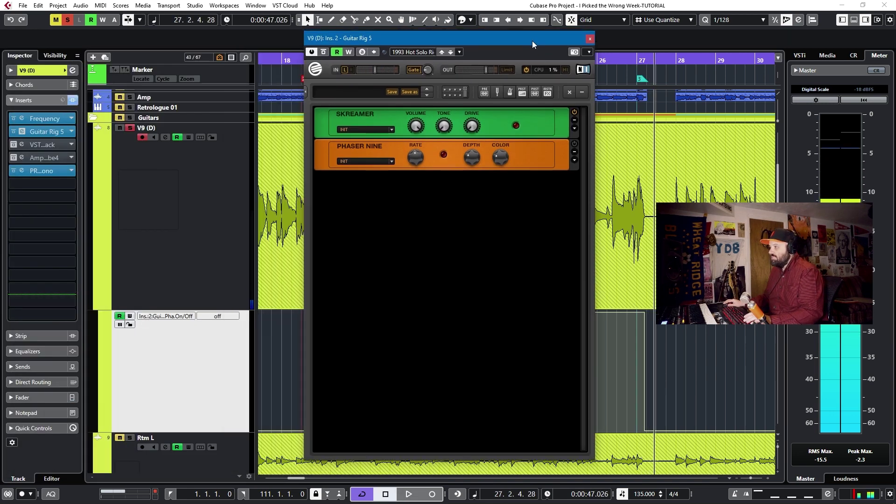
# Close Guitar Rig 5 and delete the old phaser automation lane, confirming Yes
pyautogui.click(213, 348)
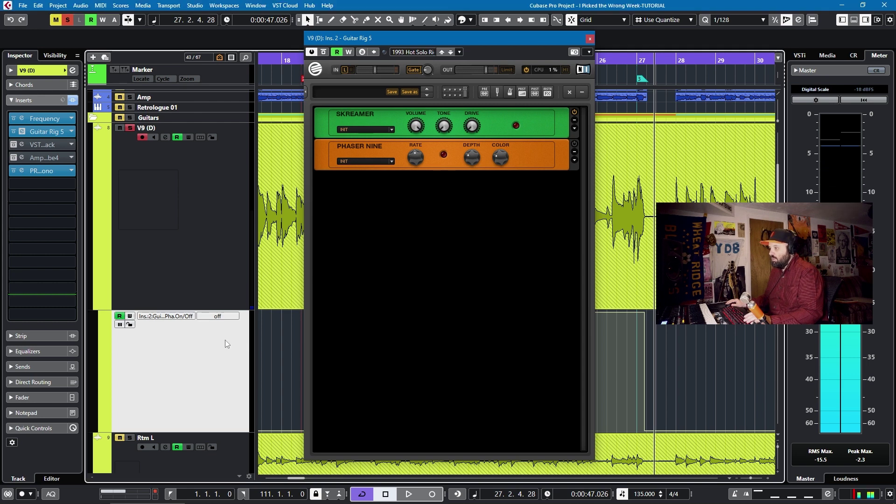
pyautogui.click(590, 39)
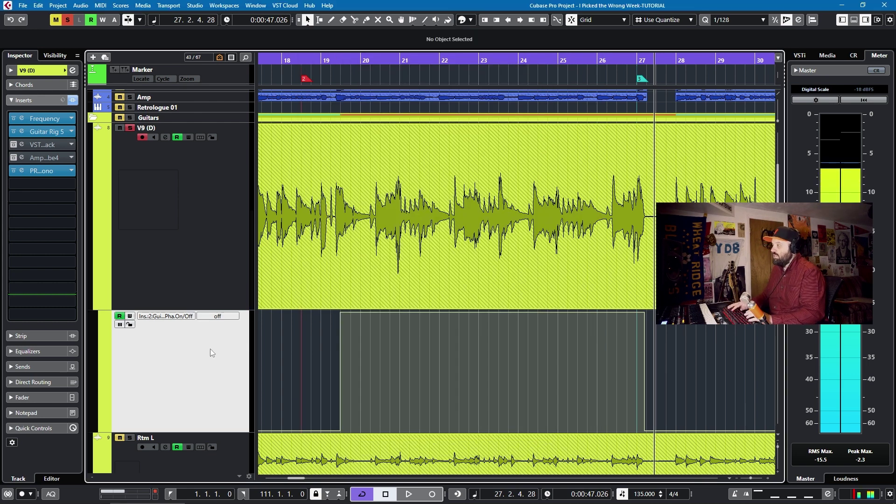
pyautogui.press('Delete')
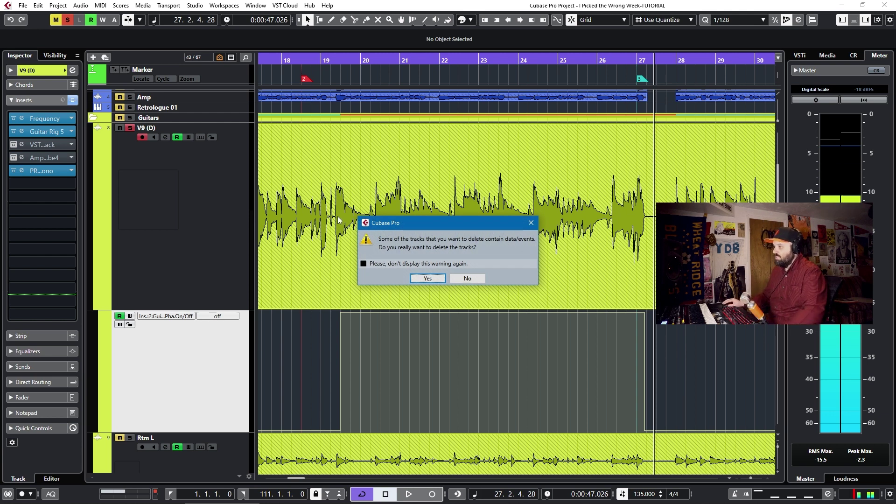
pyautogui.click(435, 279)
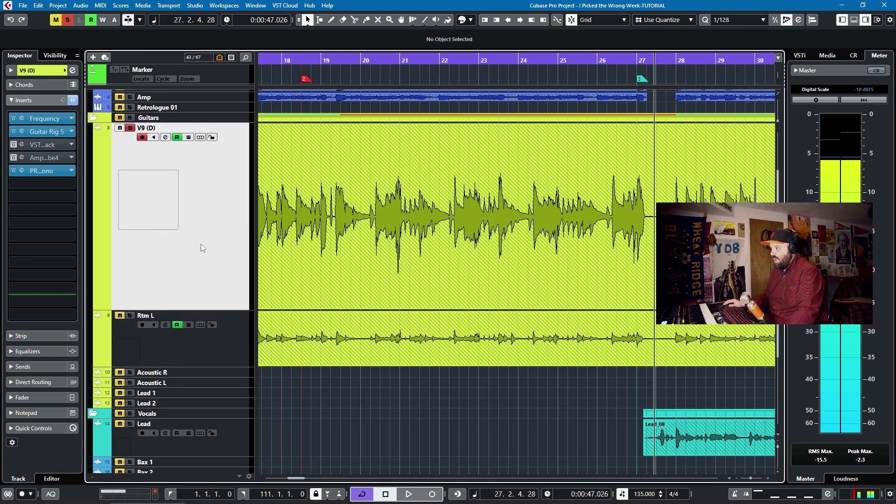
# Reopen Guitar Rig 5 and return the playhead to marker 2
pyautogui.click(46, 131)
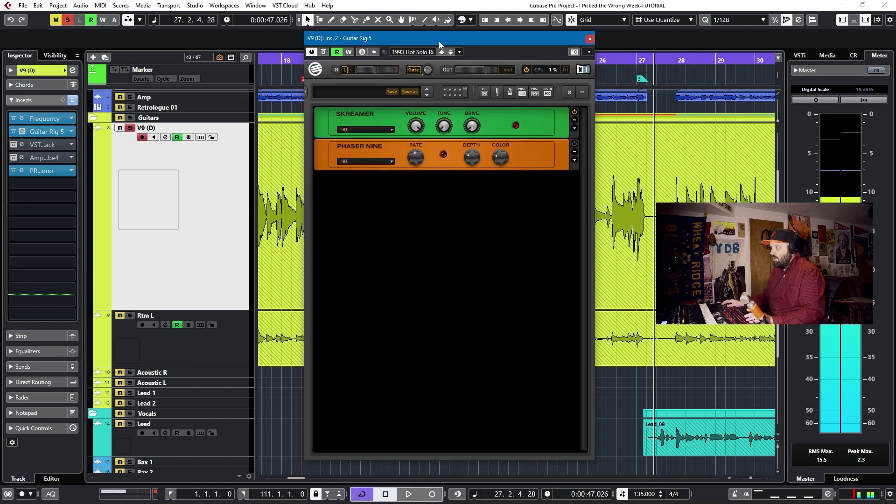
pyautogui.moveTo(438, 41); pyautogui.dragTo(591, 137)
pyautogui.click(306, 82)
pyautogui.moveTo(563, 133)
pyautogui.mouseDown()
pyautogui.moveTo(157, 78)
pyautogui.moveTo(109, 62)
pyautogui.mouseUp()
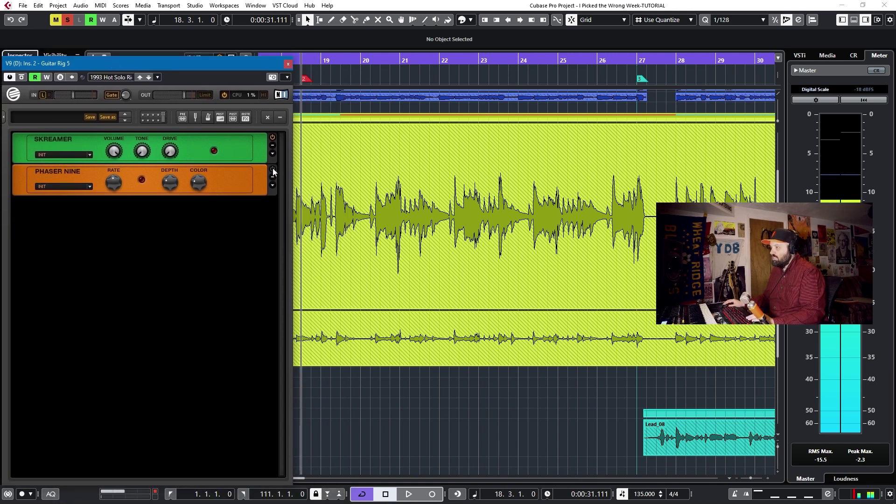
pyautogui.moveTo(219, 59); pyautogui.dragTo(402, 72)
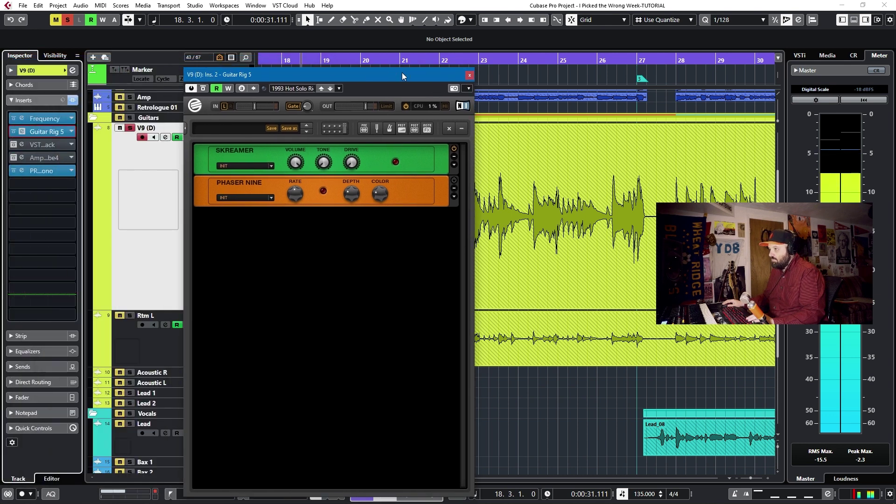
# Enable Write and record the phaser on/off switching live up to bar 27
pyautogui.click(227, 89)
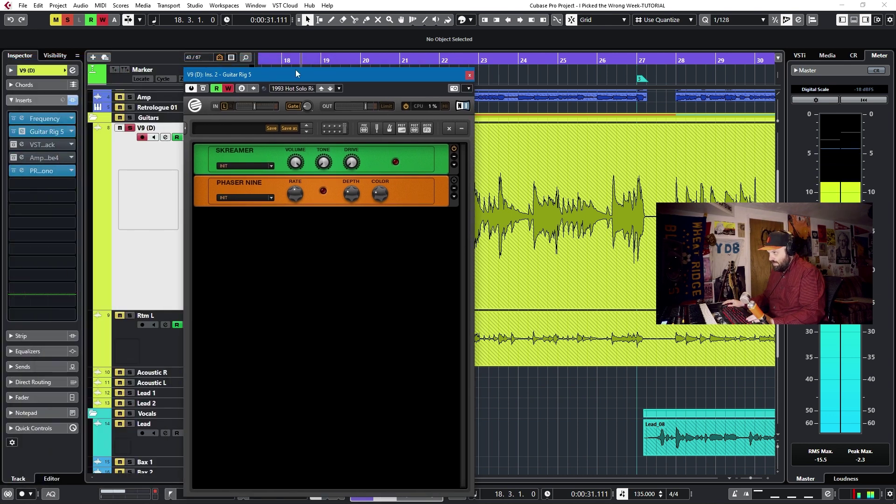
pyautogui.moveTo(301, 75); pyautogui.dragTo(131, 56)
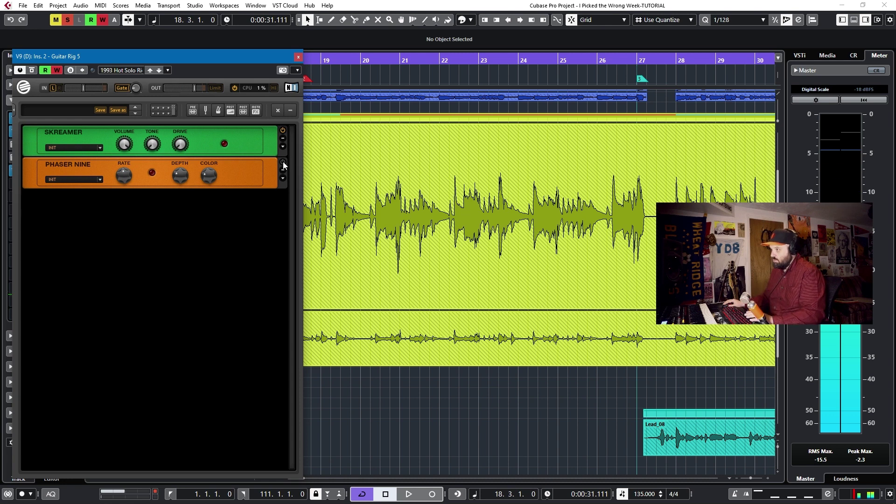
pyautogui.press('space')
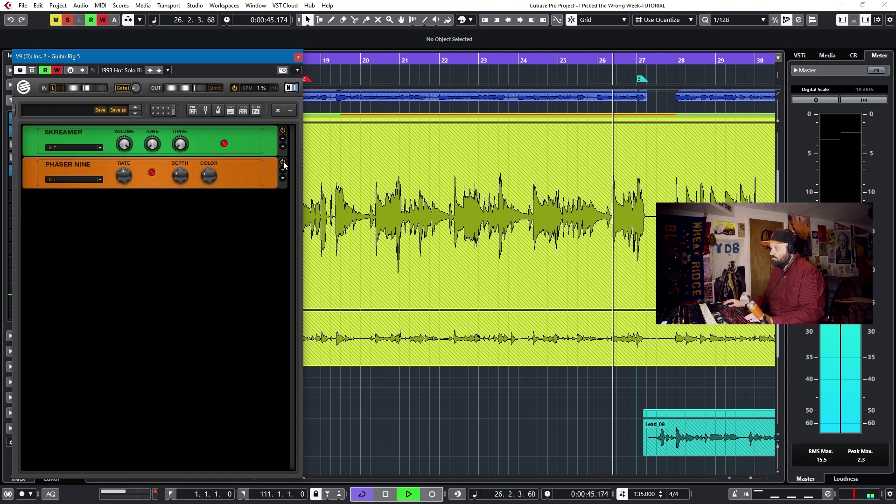
pyautogui.press('space')
pyautogui.click(298, 56)
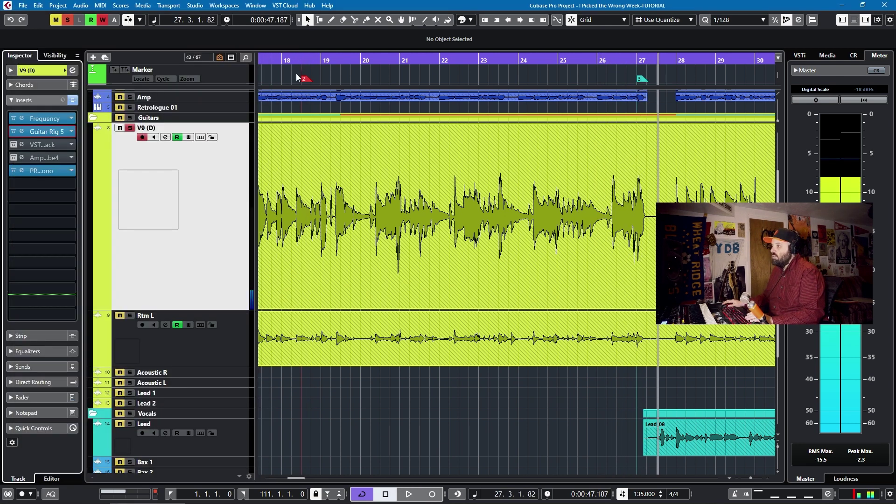
# Show Used Automation on V9 (D) to reveal the recorded phaser lane
pyautogui.rightClick(197, 247)
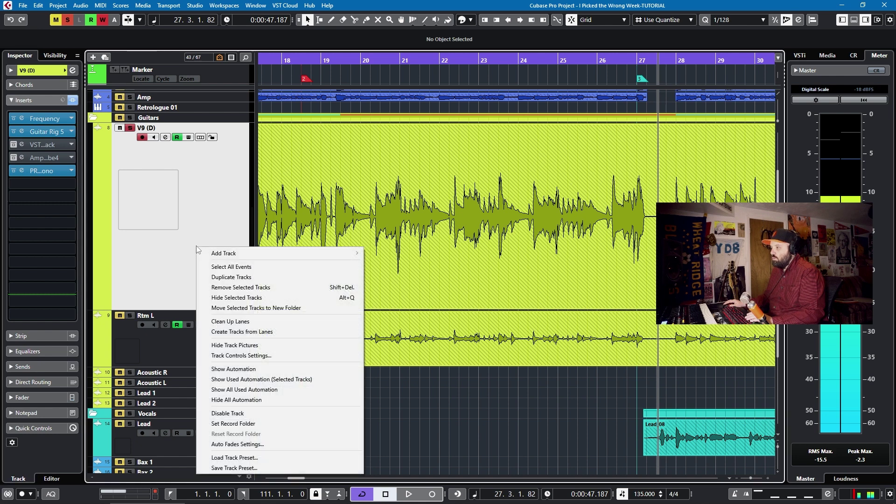
pyautogui.click(249, 379)
pyautogui.scroll(-3, 210, 299)
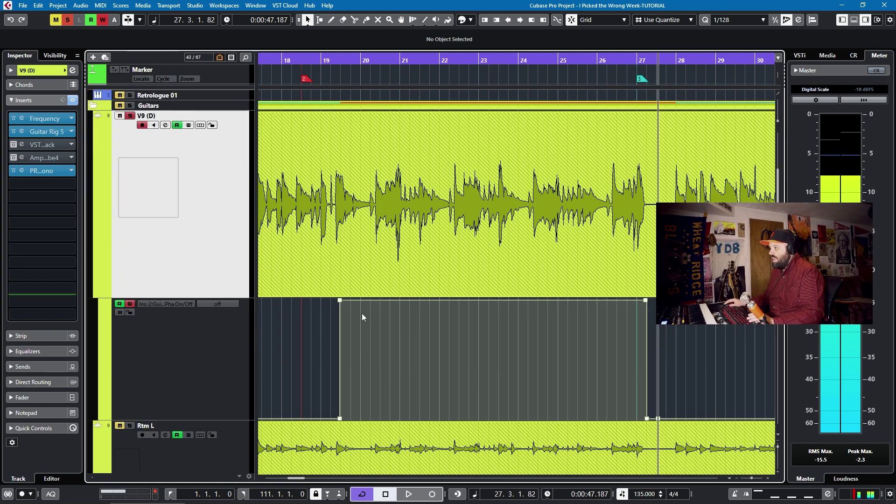
pyautogui.scroll(8, 362, 312)
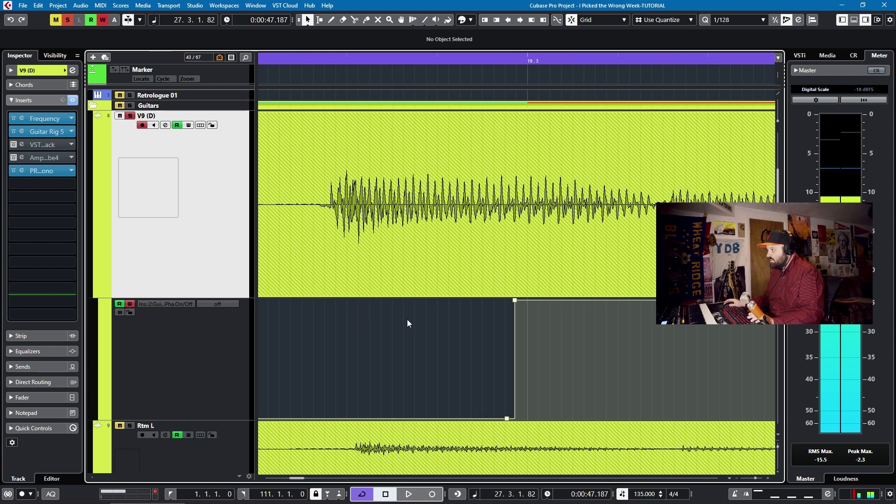
pyautogui.scroll(3, 417, 318)
pyautogui.scroll(-4, 419, 319)
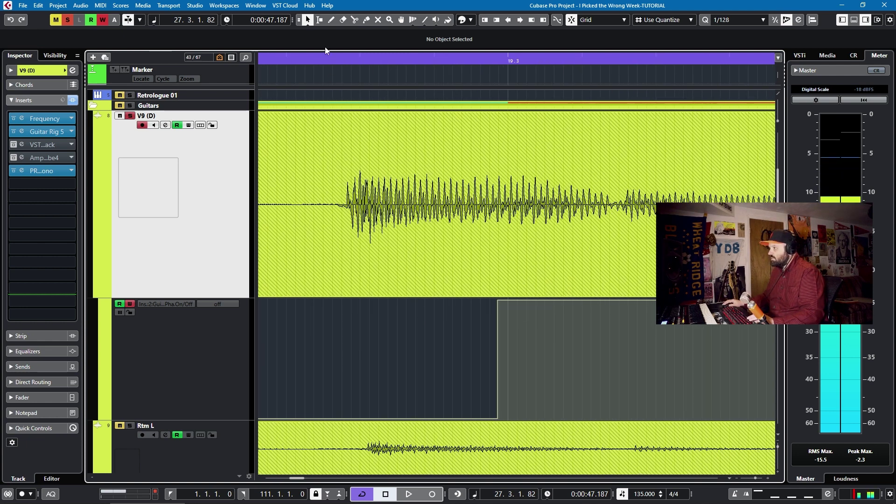
# Drag the phaser switch-on point right to 19.3.2.60 and play back to check it
pyautogui.click(324, 58)
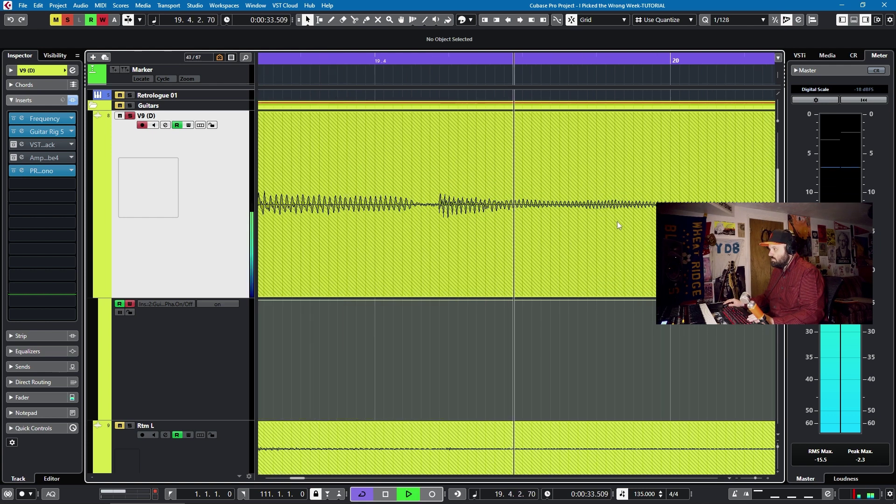
pyautogui.press('space')
pyautogui.hscroll(-10, 617, 221)
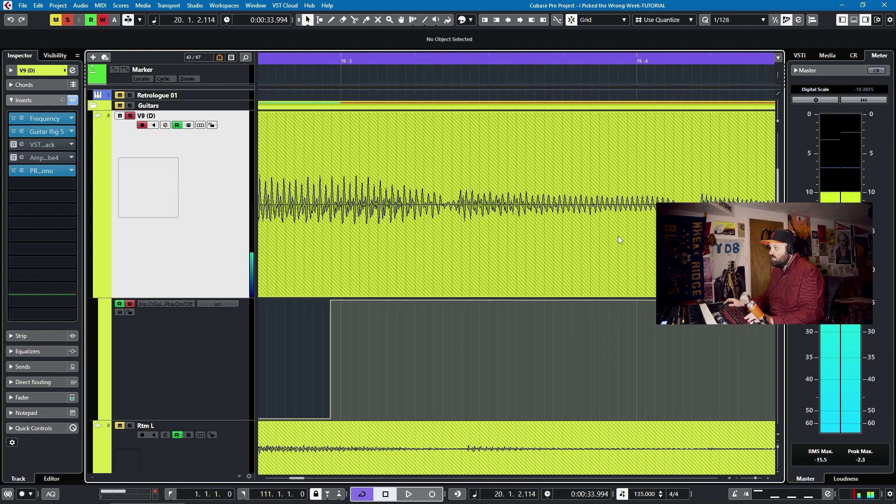
pyautogui.moveTo(538, 304); pyautogui.dragTo(661, 304)
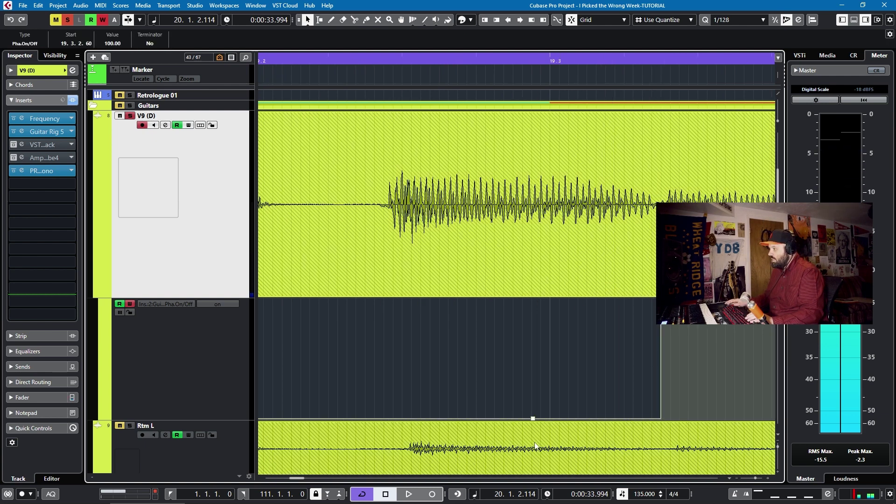
pyautogui.press('space')
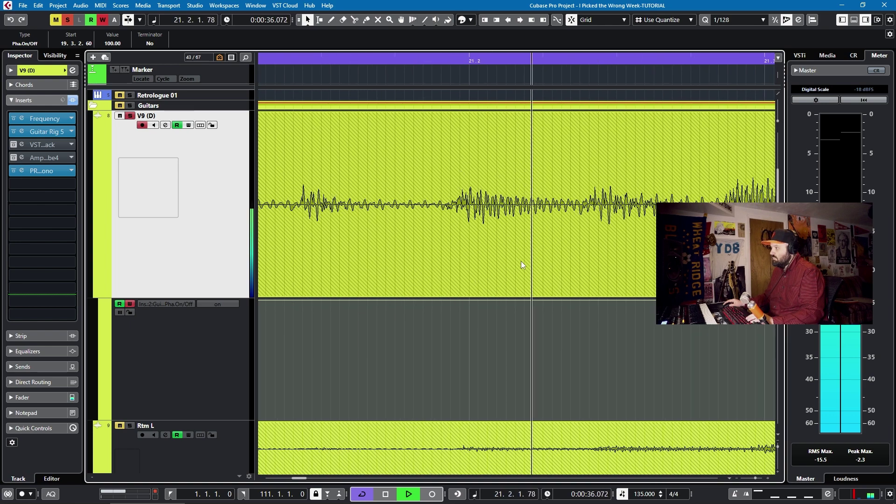
pyautogui.press('g')
pyautogui.press('g')
pyautogui.press('g')
pyautogui.press('g')
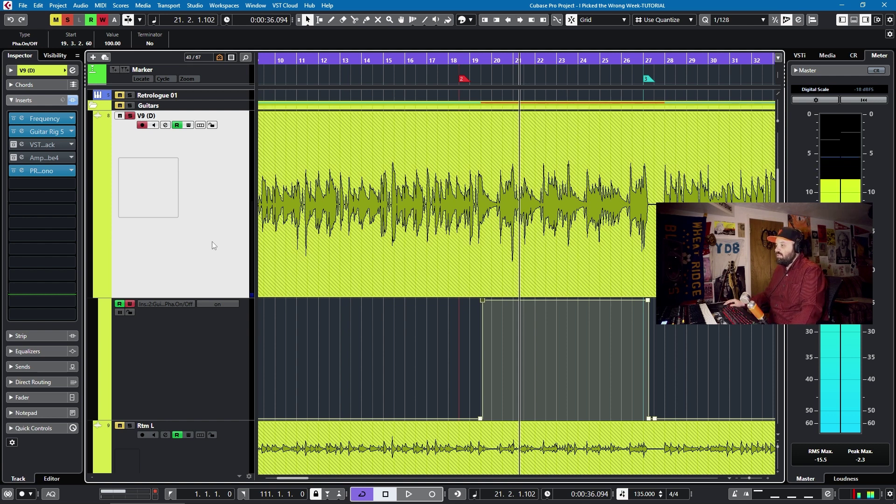
# Turn off automation writing in Guitar Rig 5 and audition the phaser change around bar 26
pyautogui.click(56, 132)
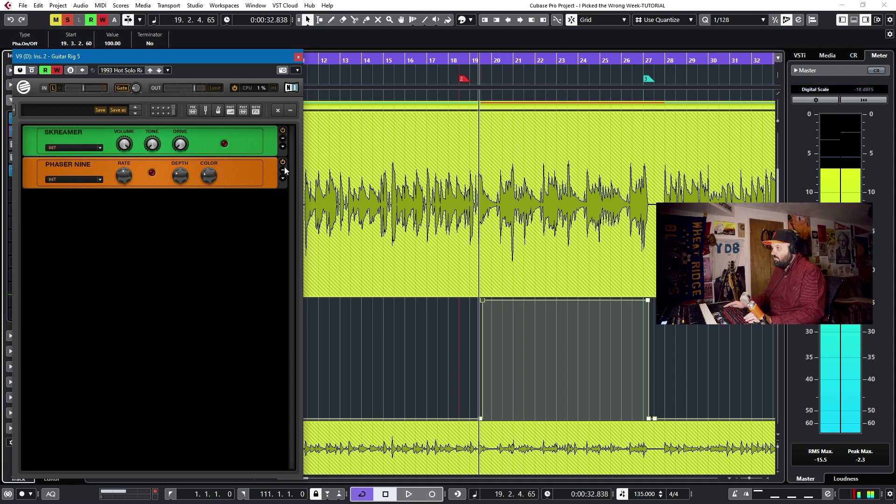
pyautogui.press('space')
pyautogui.click(57, 70)
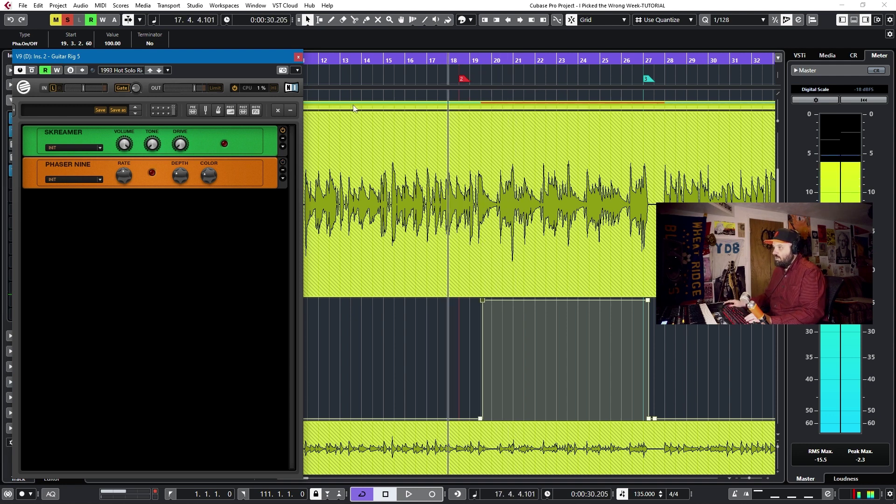
pyautogui.press('space')
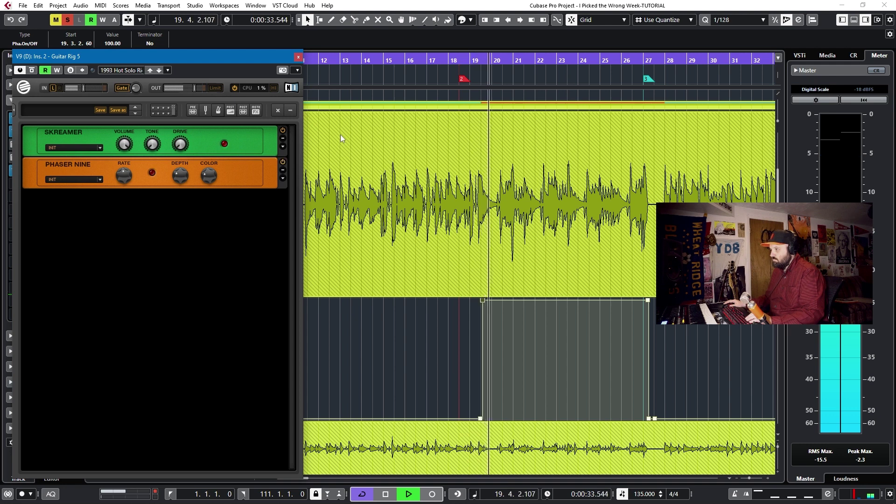
pyautogui.click(610, 66)
pyautogui.press('space')
pyautogui.click(624, 61)
pyautogui.press('space')
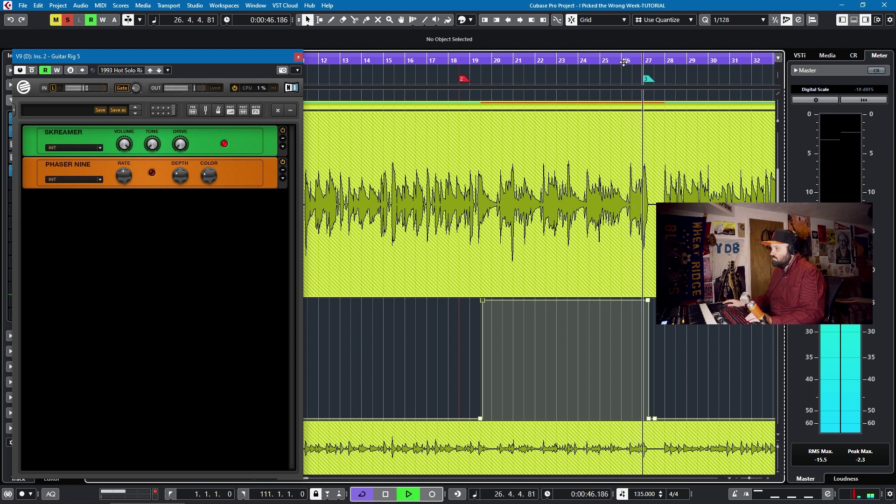
pyautogui.press('space')
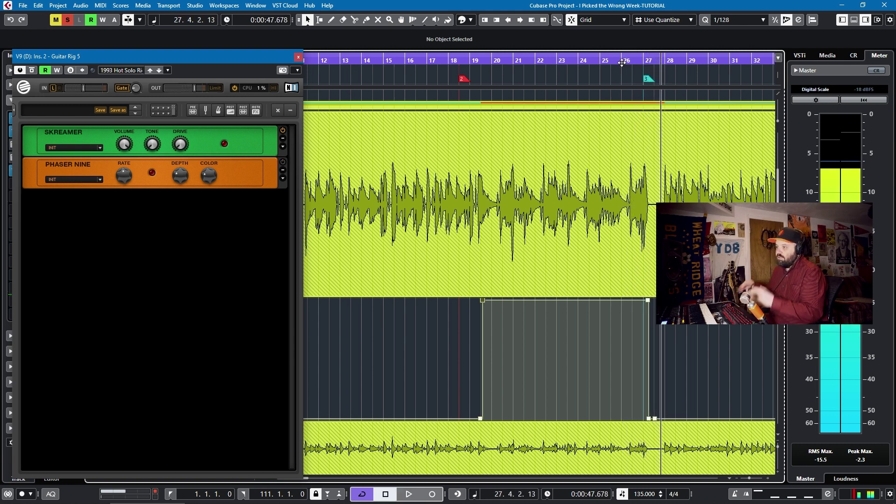
# Bypass the Guitar Rig 5 insert, activate VST Amp Rack, and delete the old phaser lane
pyautogui.click(299, 57)
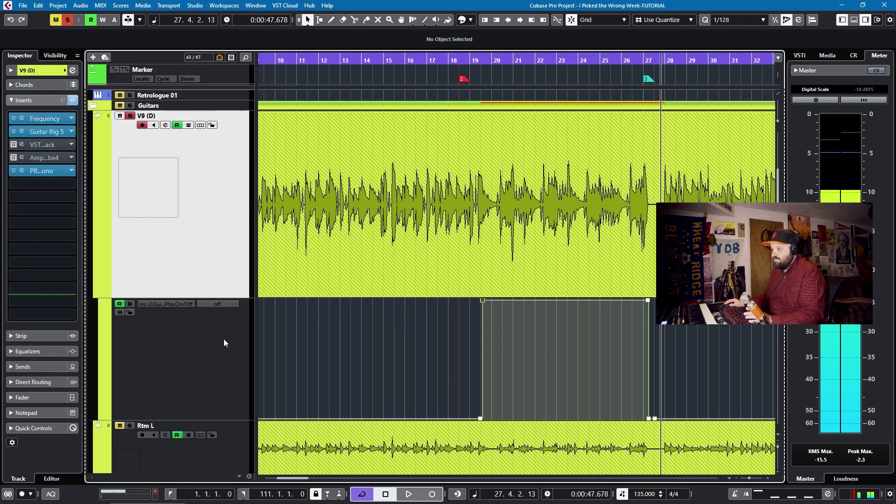
pyautogui.click(203, 362)
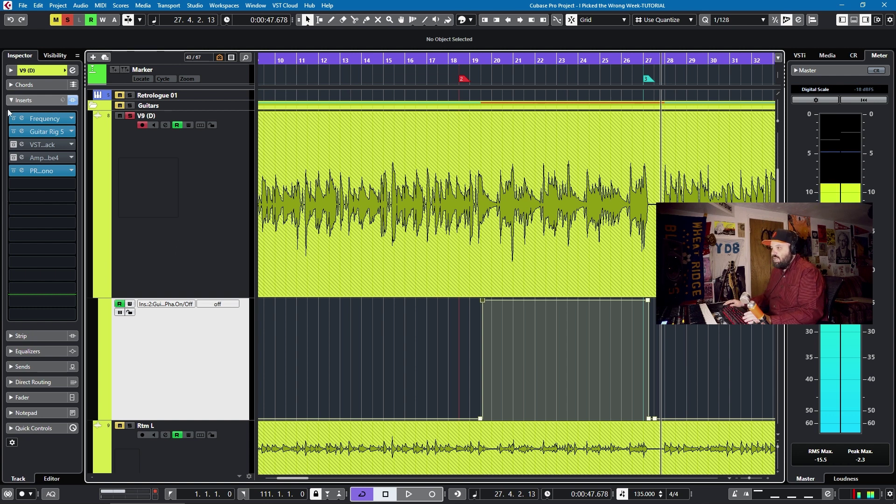
pyautogui.click(14, 133)
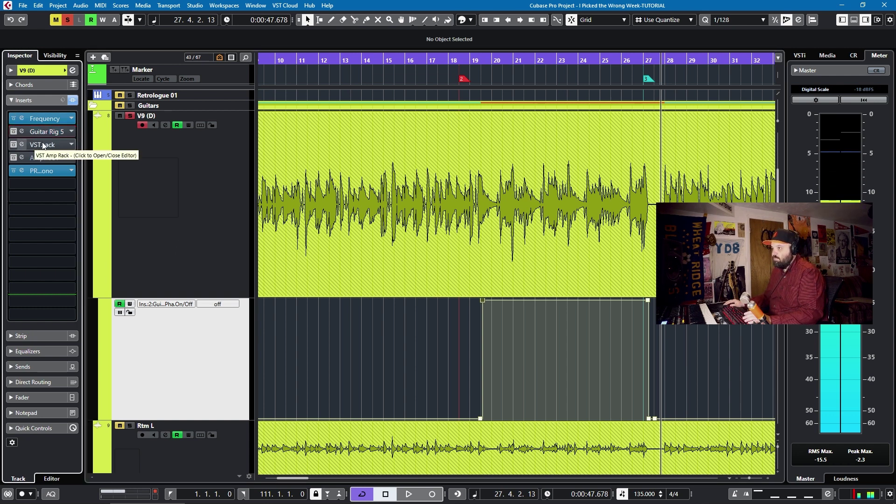
pyautogui.click(13, 144)
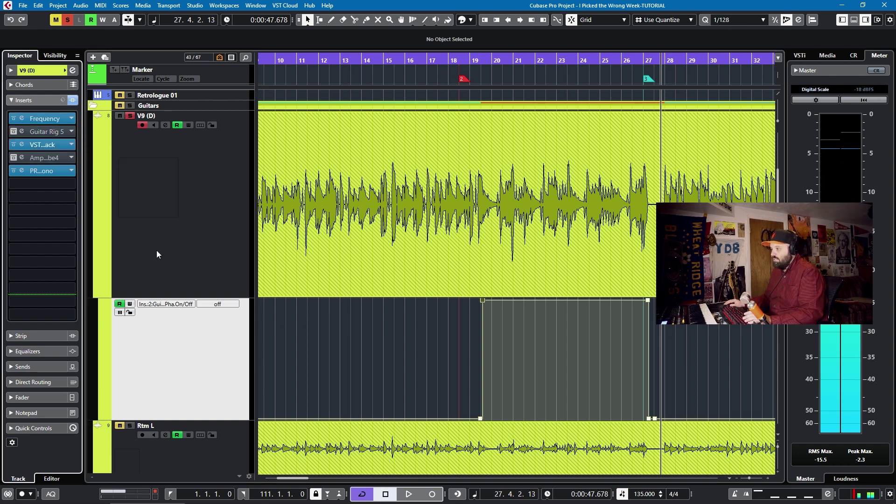
pyautogui.press('Delete')
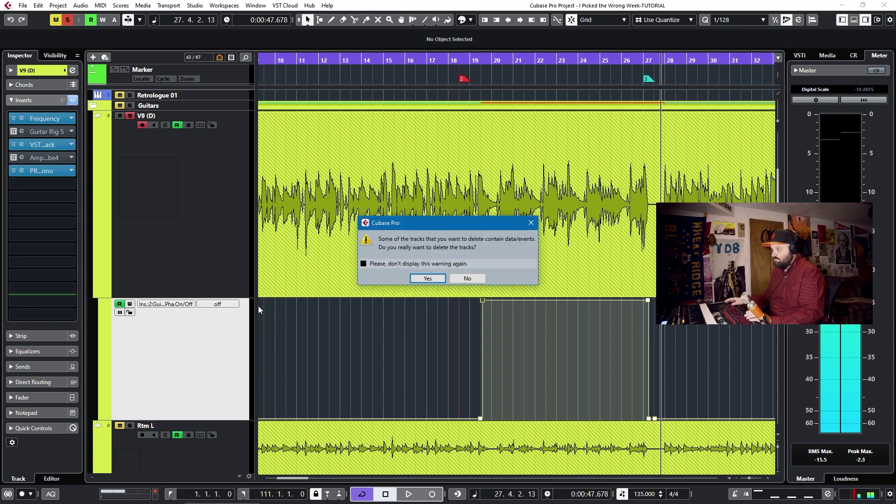
pyautogui.click(427, 279)
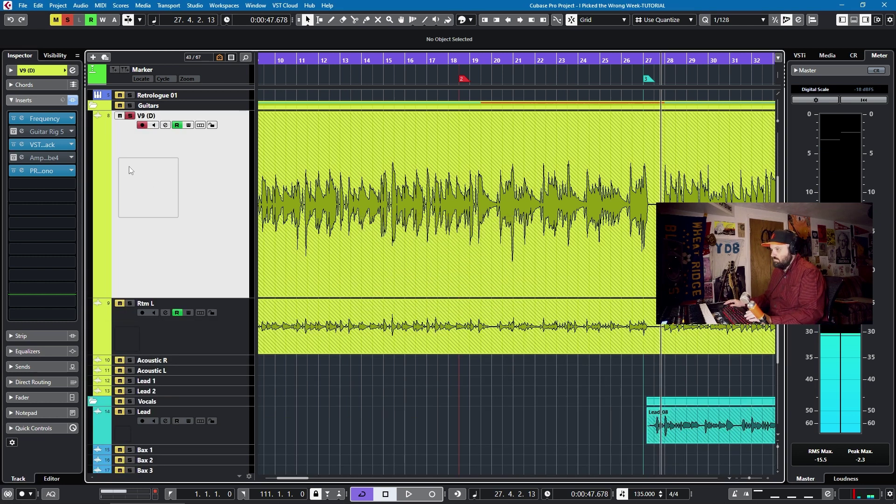
# In the VST Amp Rack editor, set the amplifier to No Amplifier
pyautogui.click(54, 145)
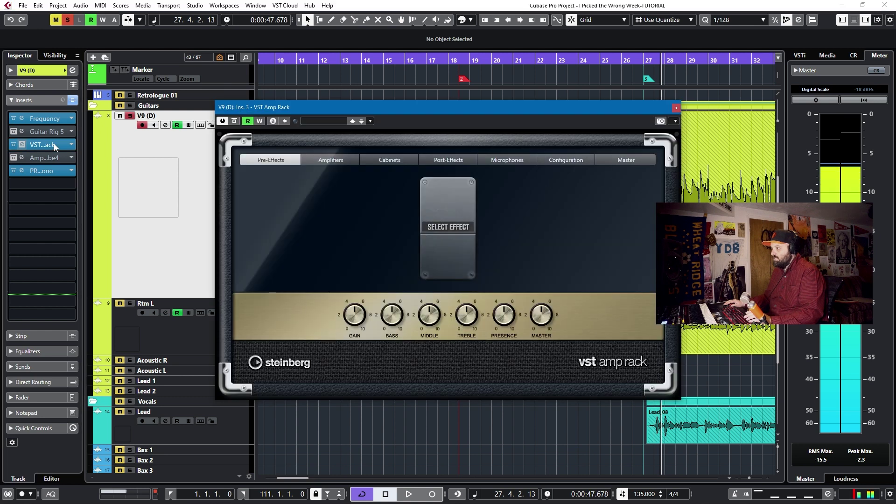
pyautogui.click(327, 161)
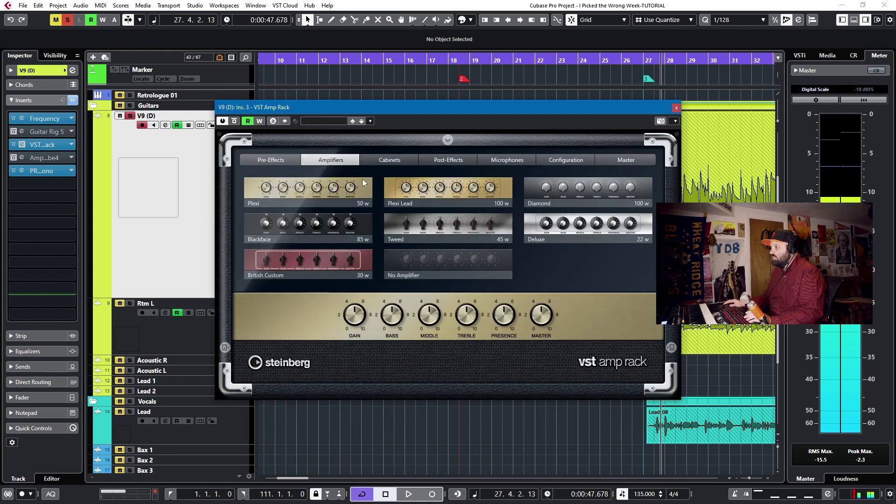
pyautogui.click(416, 277)
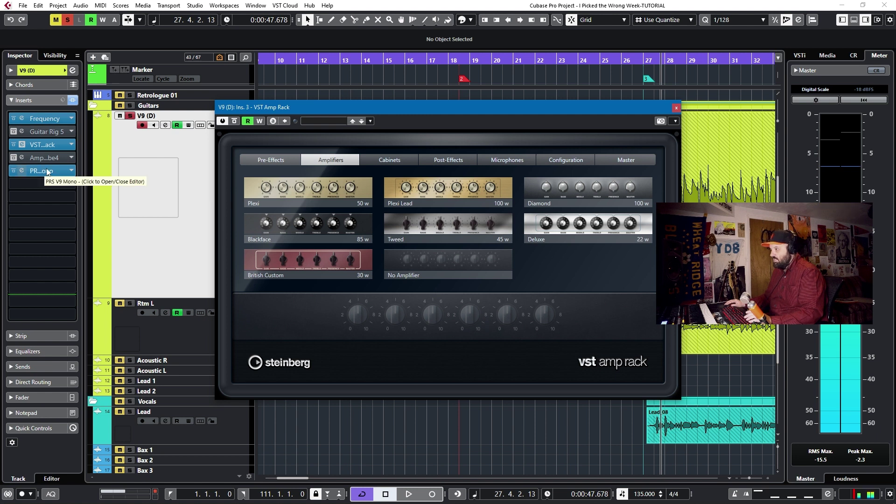
# Load a Phaser as the pre-effect and switch it on
pyautogui.click(268, 160)
pyautogui.click(440, 226)
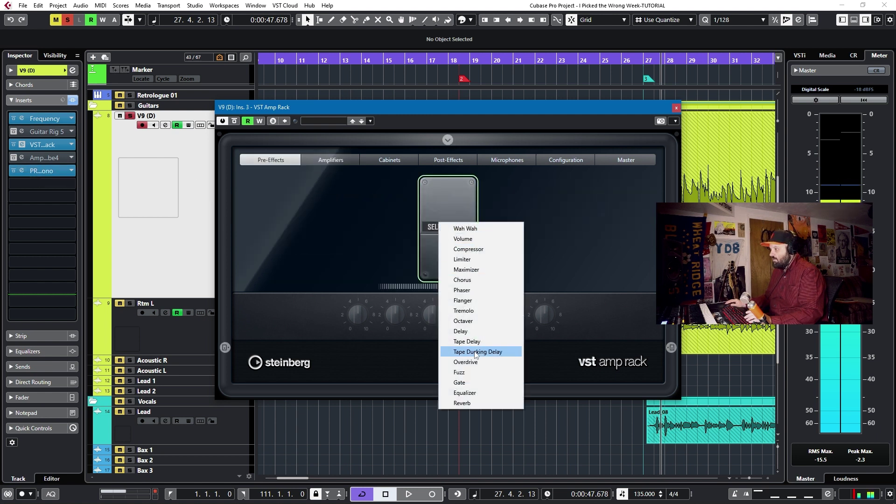
pyautogui.click(472, 290)
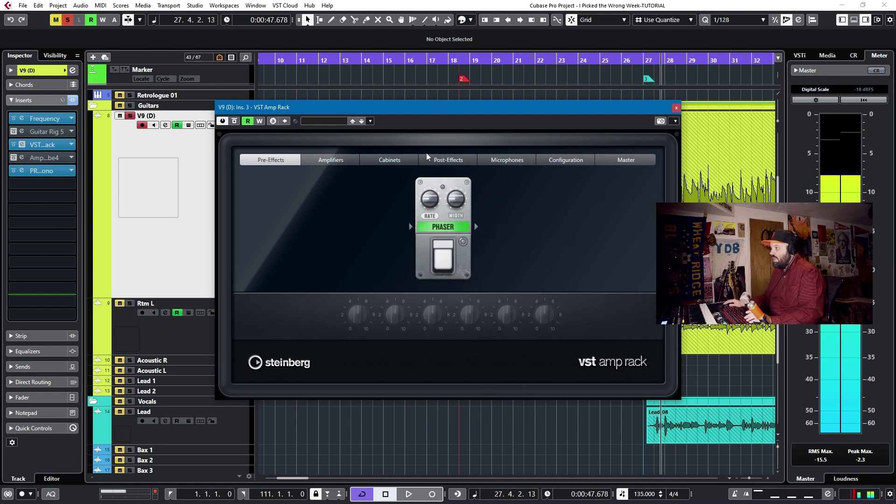
pyautogui.click(442, 261)
# Try a 0.8 Phaser rate, then sync it to tempo at 1/2 and bypass the pedal
pyautogui.press('space')
pyautogui.press('space')
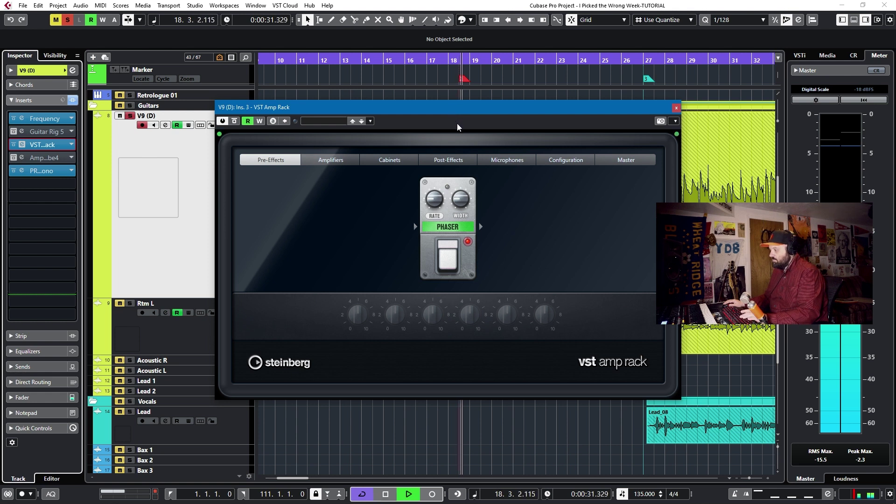
pyautogui.moveTo(436, 205); pyautogui.dragTo(457, 215)
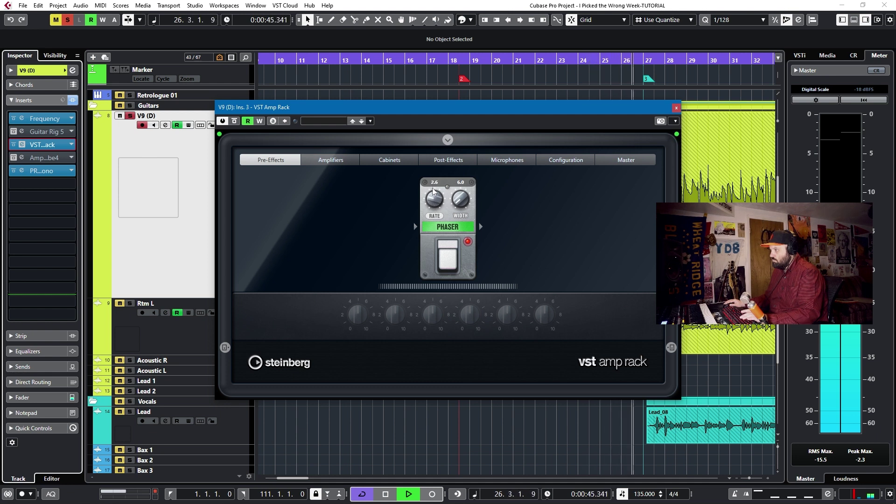
pyautogui.press('space')
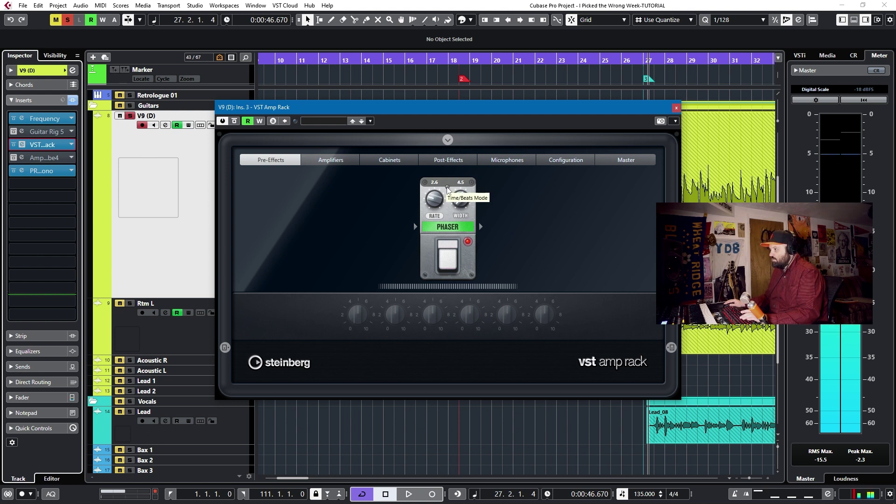
pyautogui.click(447, 187)
pyautogui.press('space')
pyautogui.moveTo(430, 208); pyautogui.dragTo(429, 210)
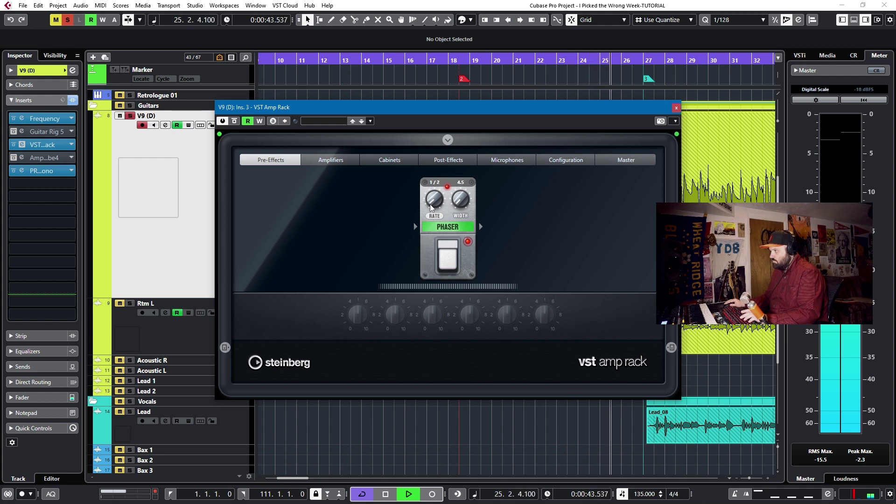
pyautogui.press('space')
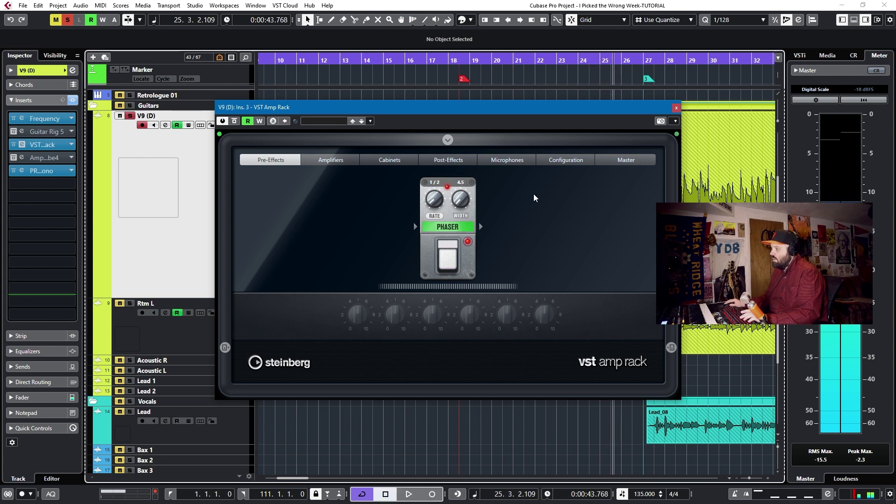
pyautogui.click(448, 259)
# Enable Write on VST Amp Rack and jump to marker 2 at bar 18 with the Phaser bypassed
pyautogui.click(259, 121)
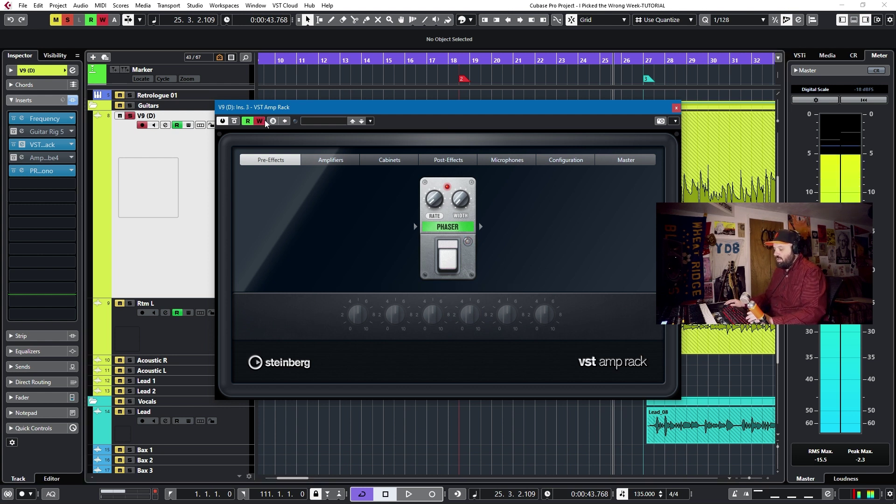
pyautogui.hotkey('shift', 'b')
pyautogui.moveTo(374, 111); pyautogui.dragTo(316, 152)
pyautogui.click(382, 291)
pyautogui.click(382, 295)
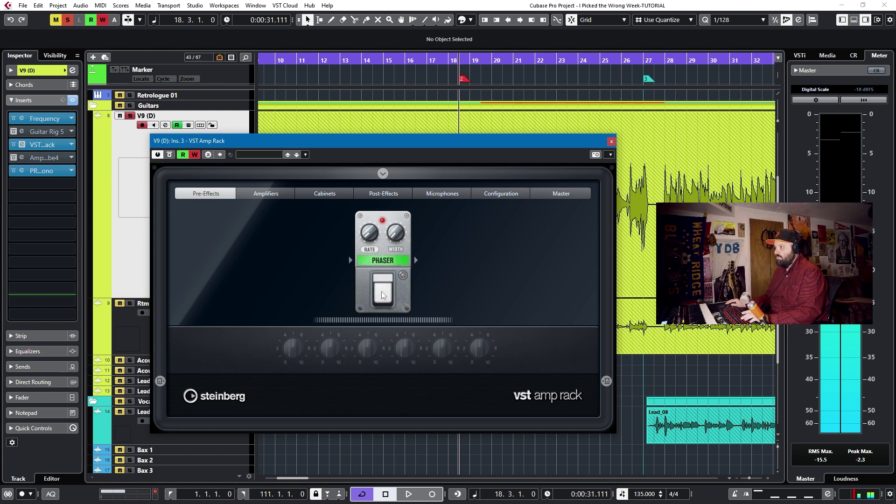
# Record the Phaser switching on near bar 19 and off again at bar 27
pyautogui.press('space')
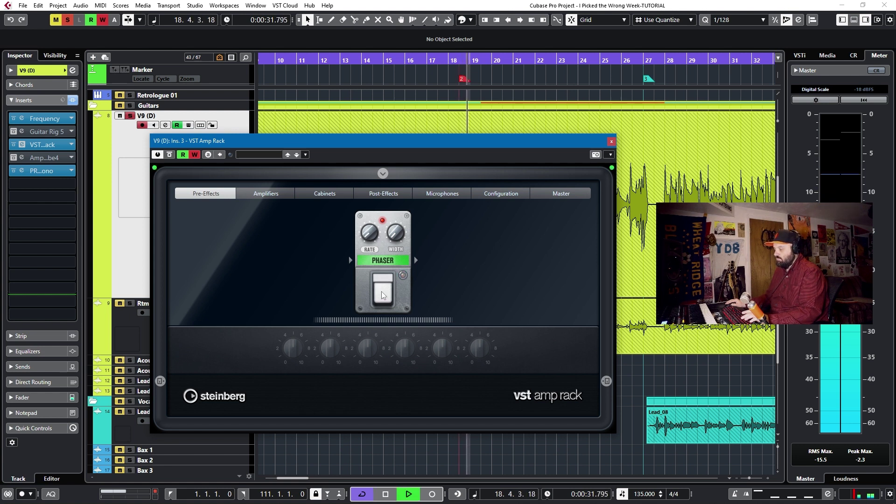
pyautogui.click(382, 295)
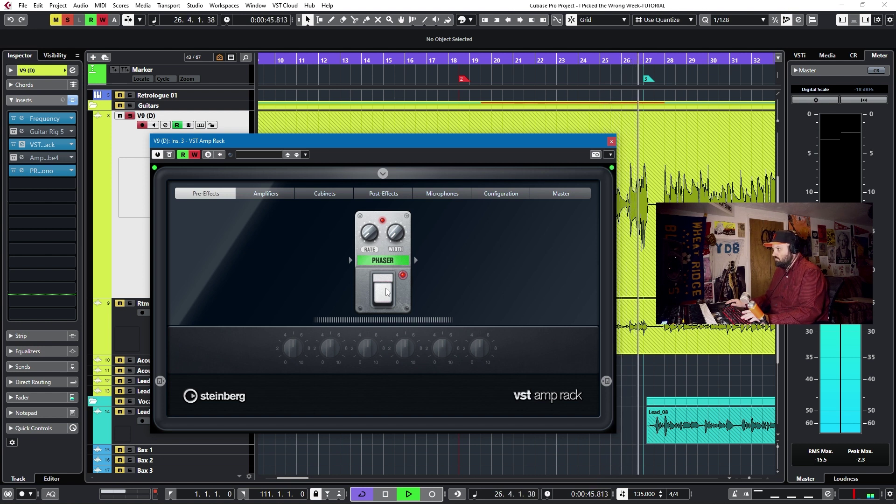
pyautogui.click(387, 291)
pyautogui.press('space')
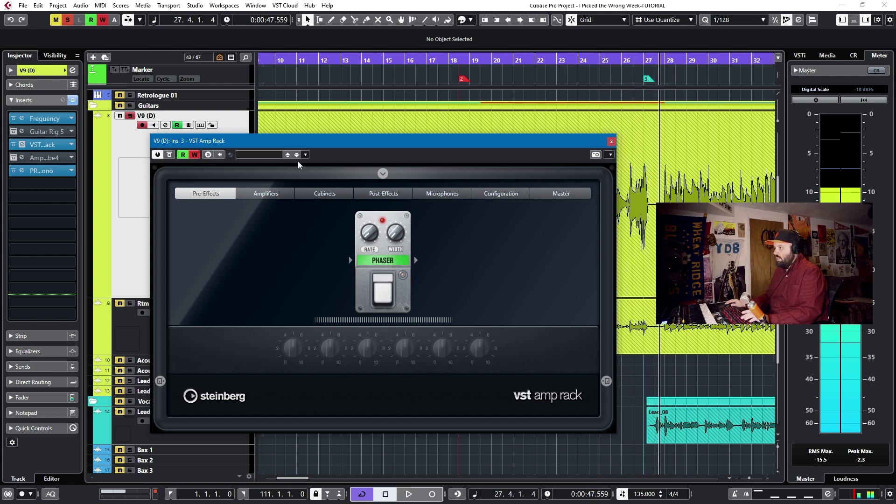
# Close VST Amp Rack and show V9 (D)'s enlarged Phaser on/off automation lane
pyautogui.click(611, 141)
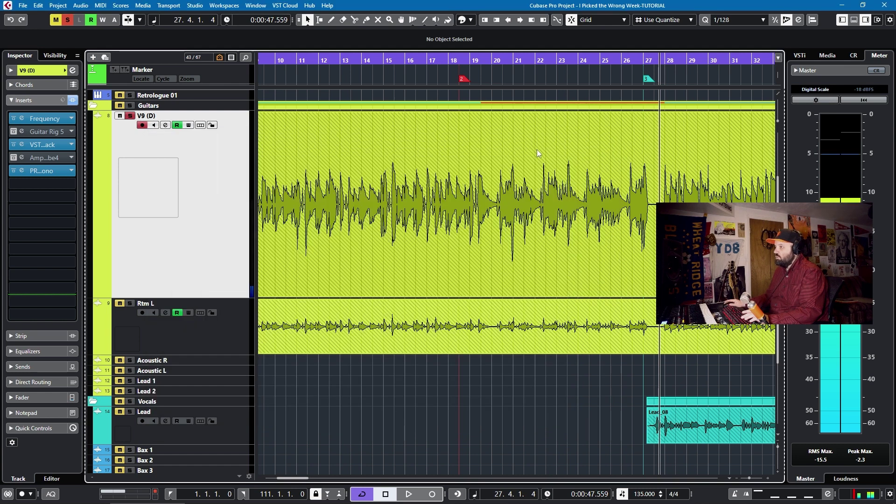
pyautogui.rightClick(231, 191)
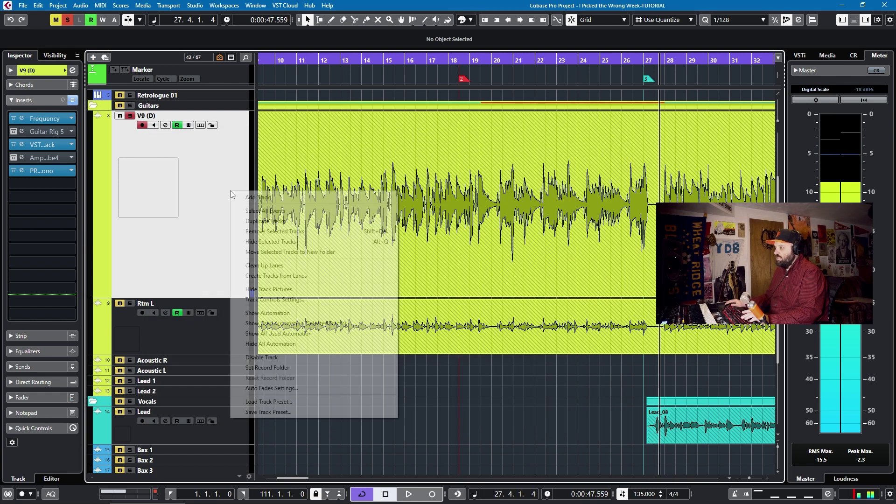
pyautogui.click(279, 323)
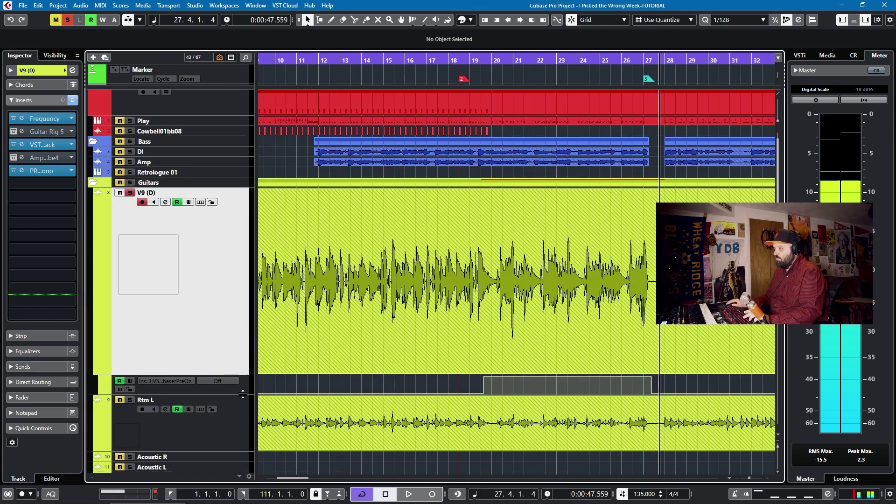
pyautogui.moveTo(242, 395); pyautogui.dragTo(243, 474)
pyautogui.scroll(-4, 290, 271)
pyautogui.scroll(3, 526, 196)
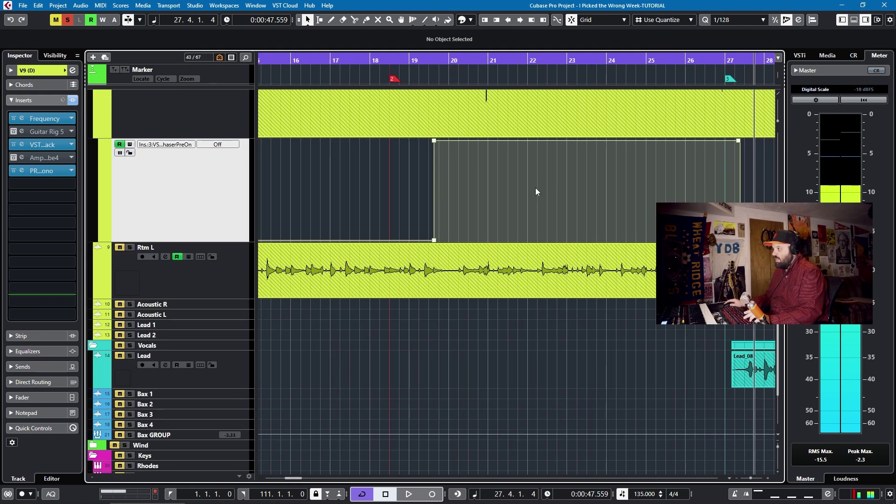
pyautogui.scroll(3, 527, 200)
pyautogui.scroll(-3, 474, 220)
pyautogui.scroll(3, 474, 220)
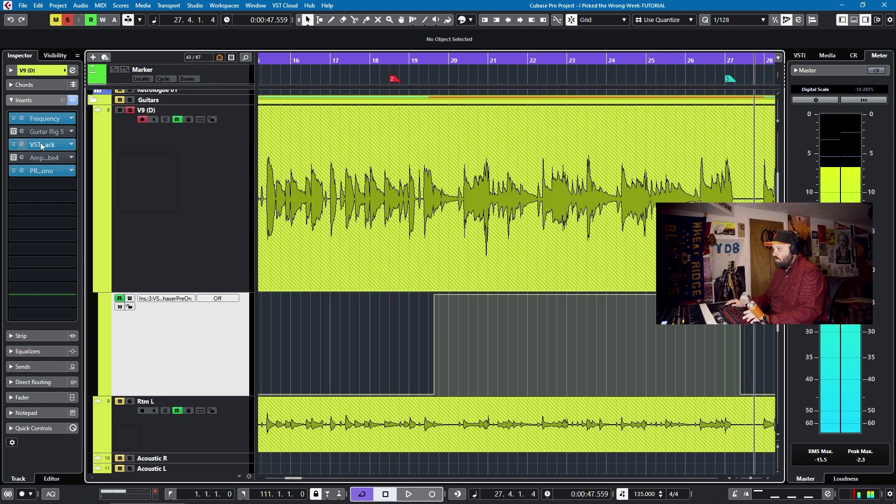
# Reopen VST Amp Rack, play from marker 2 and switch the Phaser pedal on, stopping at bar 23
pyautogui.click(42, 146)
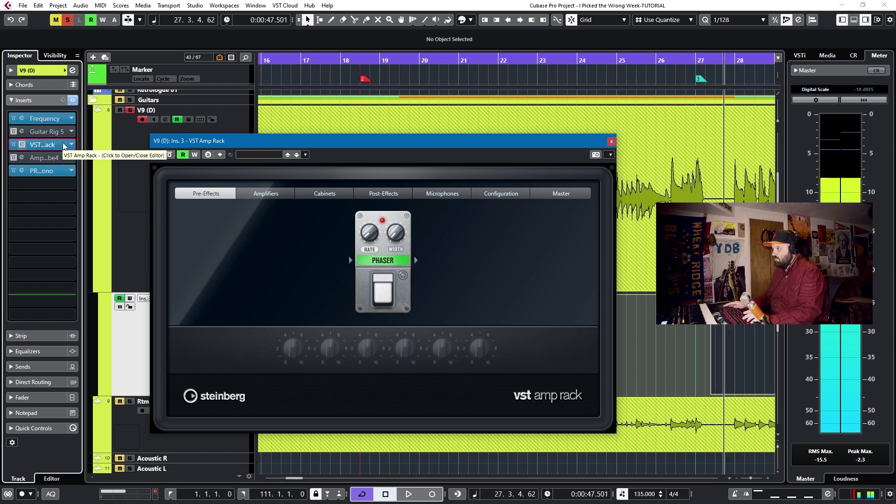
pyautogui.press('2')
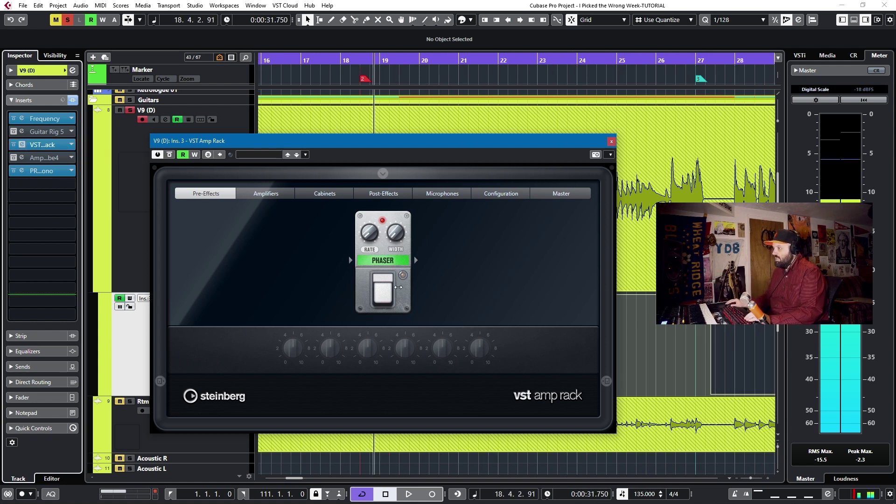
pyautogui.click(403, 275)
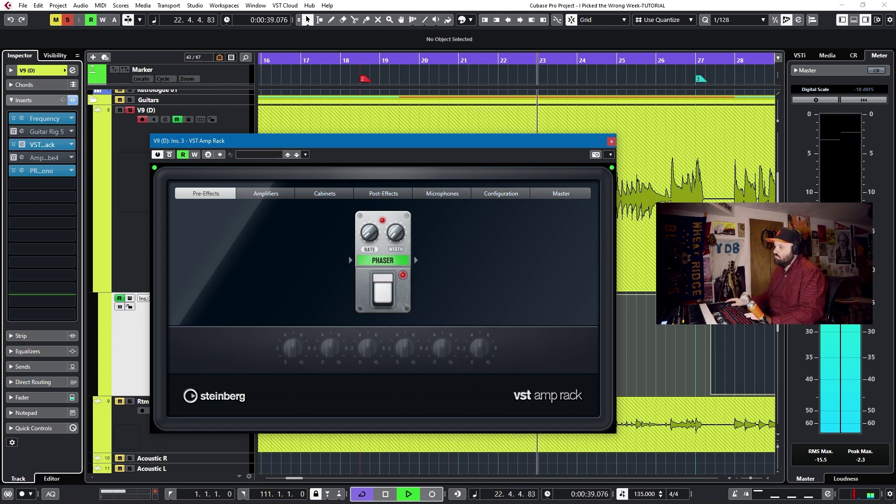
pyautogui.press('space')
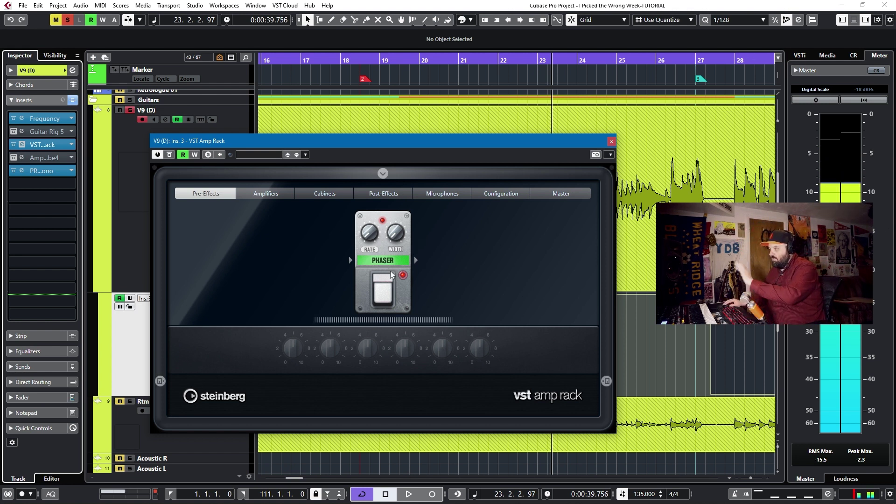
# Add a Wah Wah pedal after the Phaser and arm Write from the section start
pyautogui.click(420, 260)
pyautogui.click(435, 276)
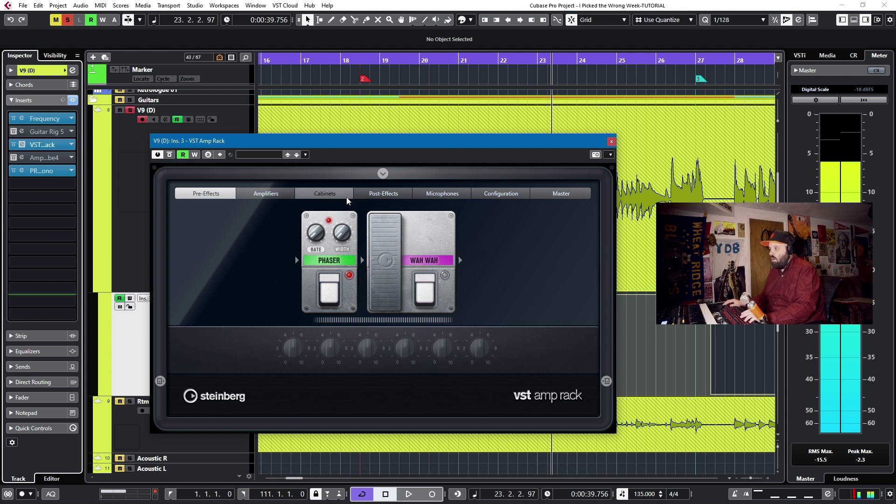
pyautogui.click(195, 155)
pyautogui.press('space')
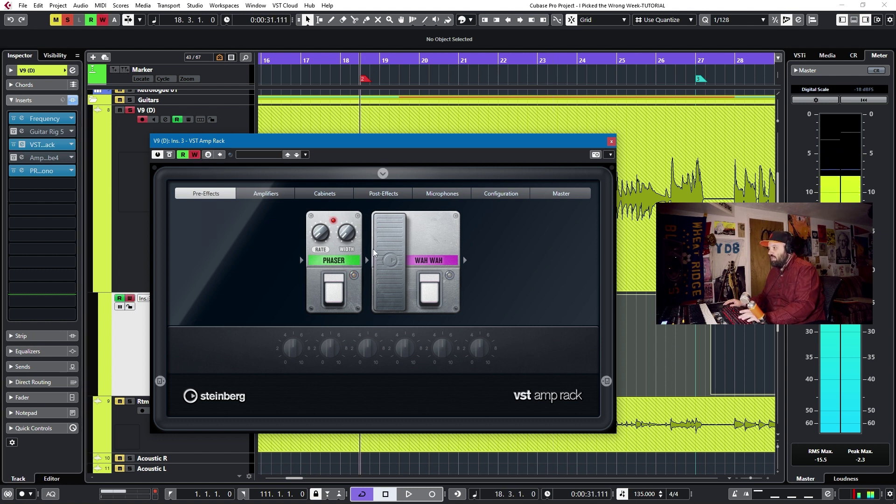
# Record the wah pedal sweeping down and back up, then the Wah Wah switching off, up to bar 27
pyautogui.moveTo(388, 275)
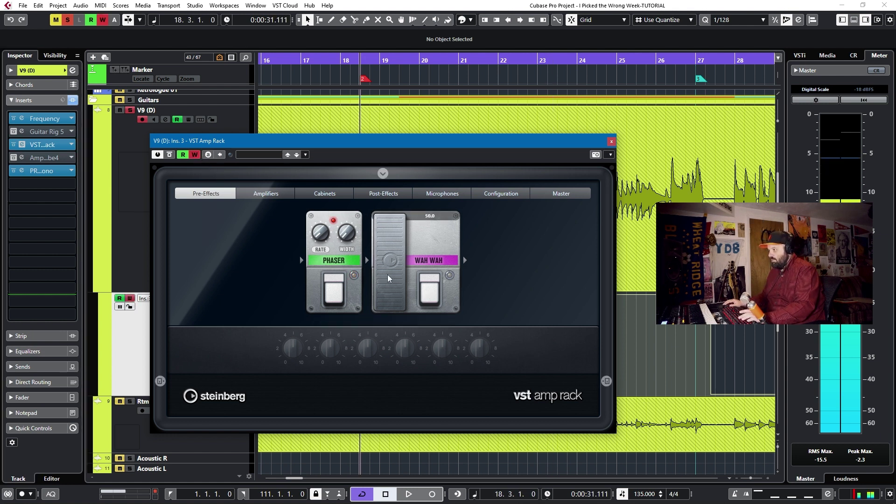
pyautogui.press('space')
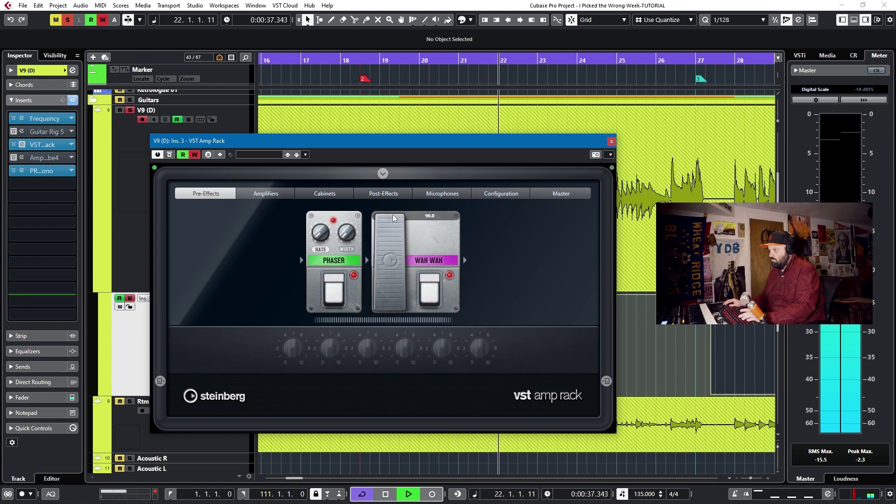
pyautogui.moveTo(392, 216)
pyautogui.mouseDown()
pyautogui.moveTo(391, 262)
pyautogui.moveTo(391, 220)
pyautogui.mouseUp()
pyautogui.moveTo(398, 293); pyautogui.dragTo(440, 299)
pyautogui.press('space')
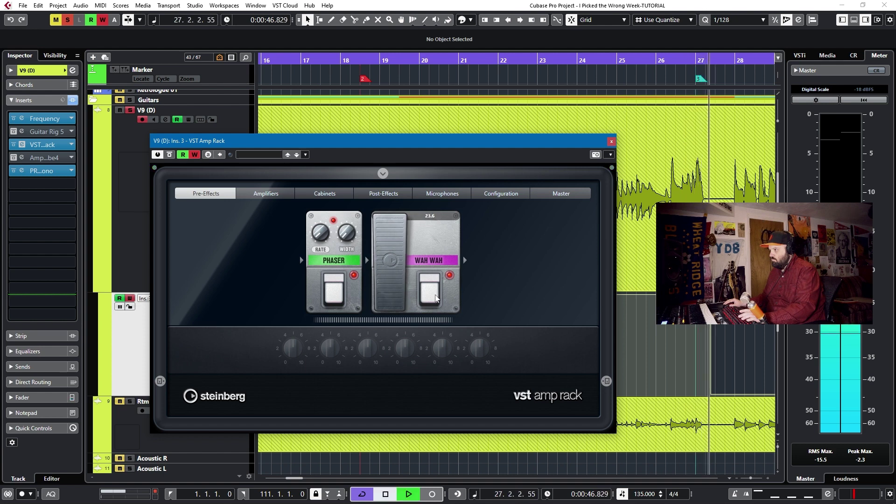
pyautogui.click(430, 292)
pyautogui.press('space')
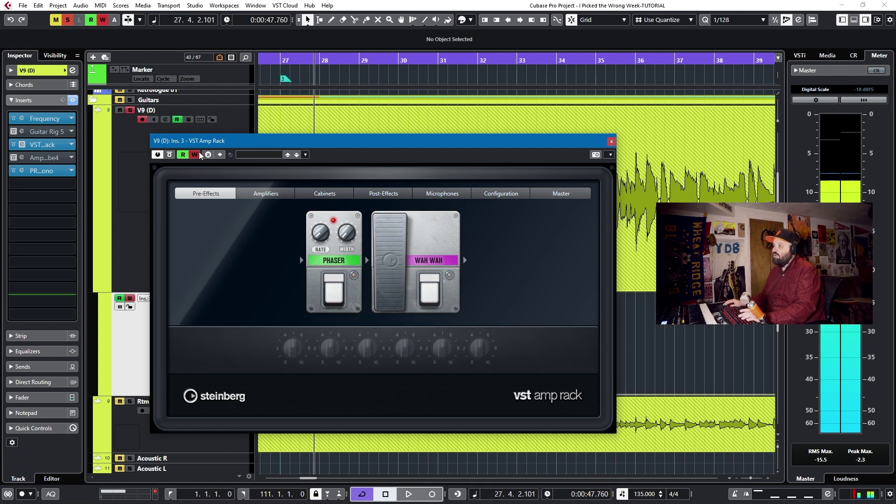
# Stop writing automation, close the amp rack and show V9 (D)'s used automation lanes
pyautogui.click(195, 155)
pyautogui.press('Escape')
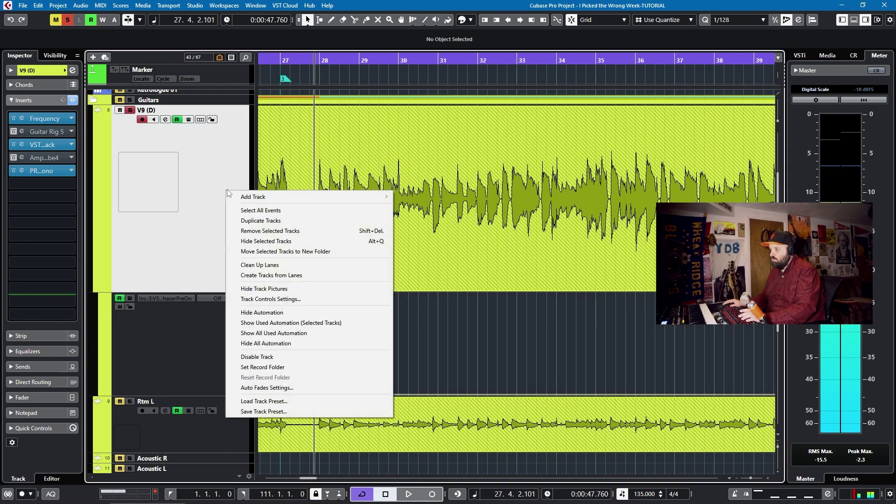
pyautogui.click(286, 323)
pyautogui.scroll(-2, 288, 319)
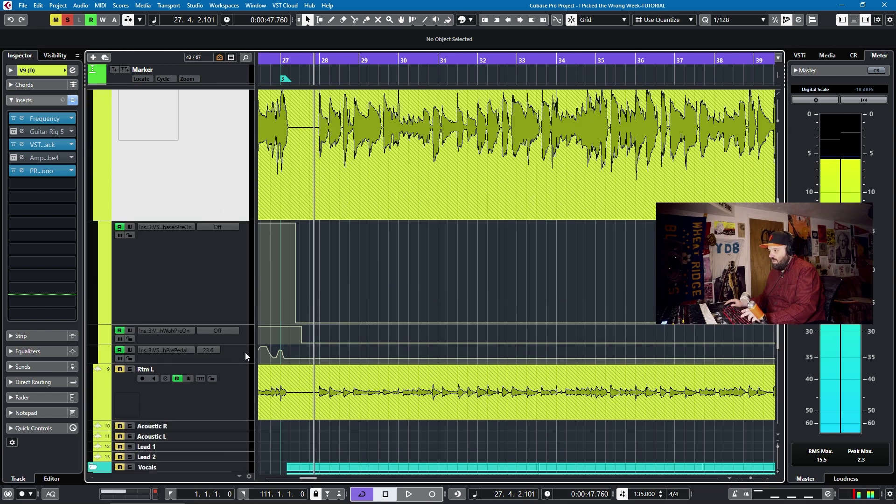
# Select the wah on/off lane and shrink the automation lanes to thin rows
pyautogui.click(246, 336)
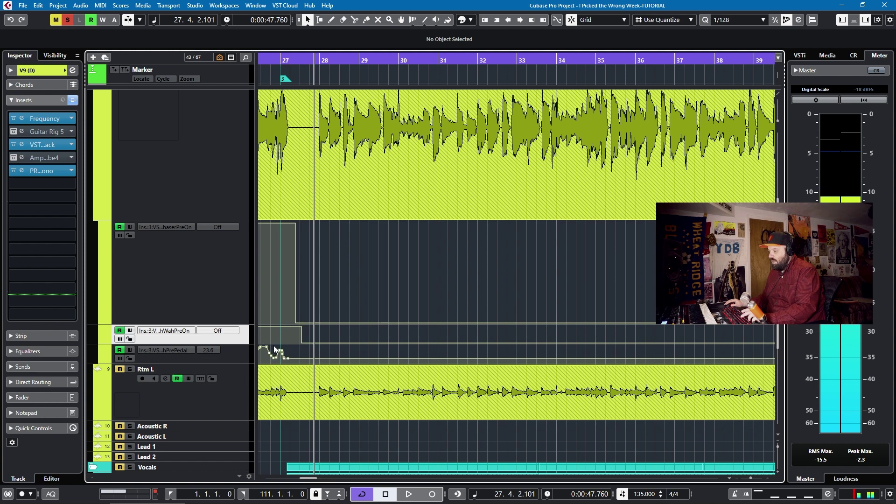
pyautogui.hscroll(-4, 345, 328)
pyautogui.hscroll(-2, 350, 327)
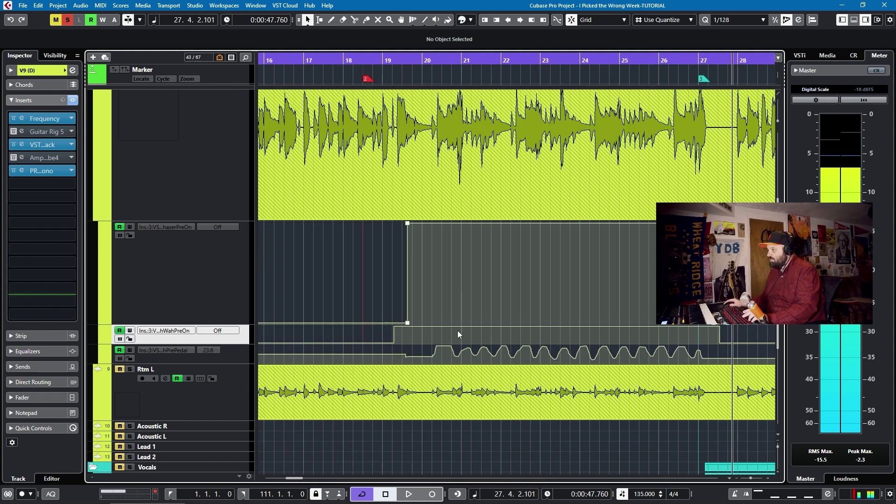
pyautogui.moveTo(238, 323); pyautogui.dragTo(238, 348)
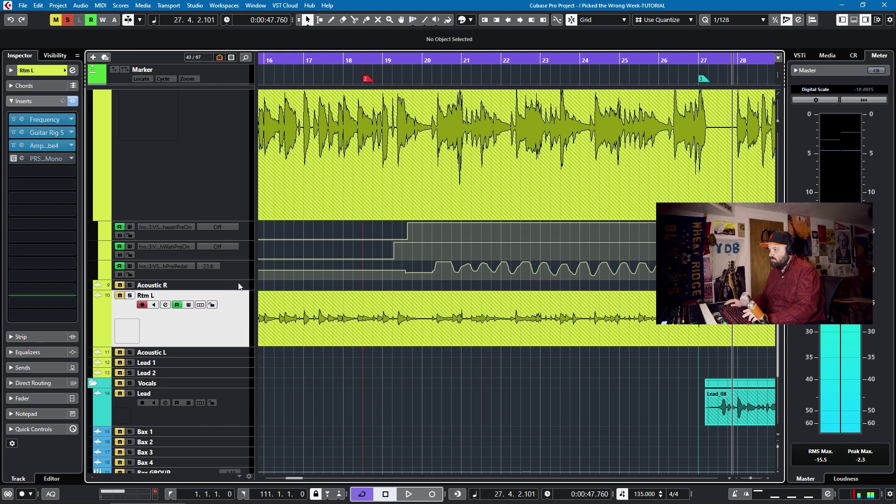
# Make the hPrePedal wah pedal automation lane much taller
pyautogui.moveTo(239, 280); pyautogui.dragTo(239, 458)
pyautogui.scroll(2, 400, 337)
pyautogui.scroll(4, 400, 337)
pyautogui.scroll(-3, 419, 220)
pyautogui.scroll(2, 430, 320)
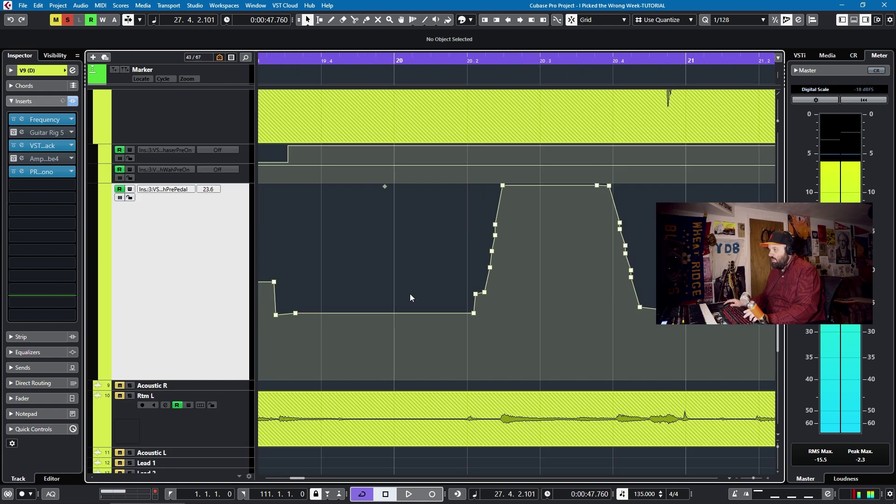
pyautogui.scroll(-3, 412, 301)
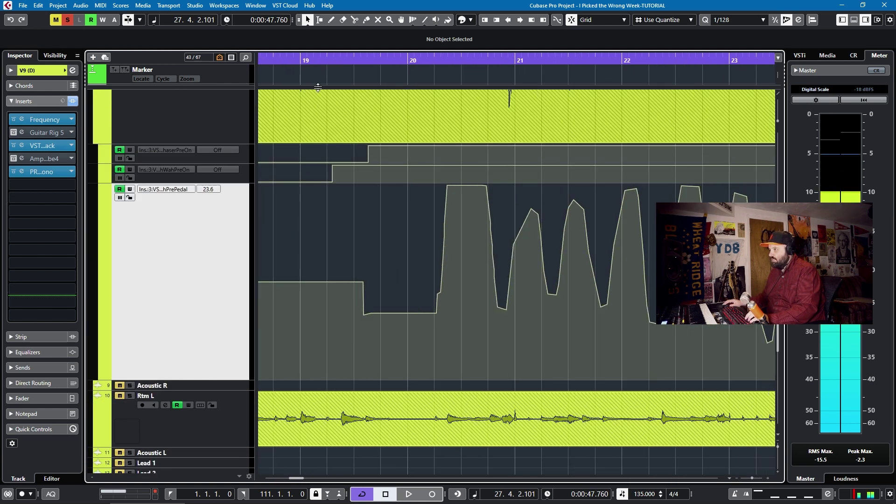
# Play from bar 19 and draw wah sweeps from bar 19.6, bar 22 and bars 24–28
pyautogui.click(314, 58)
pyautogui.press('space')
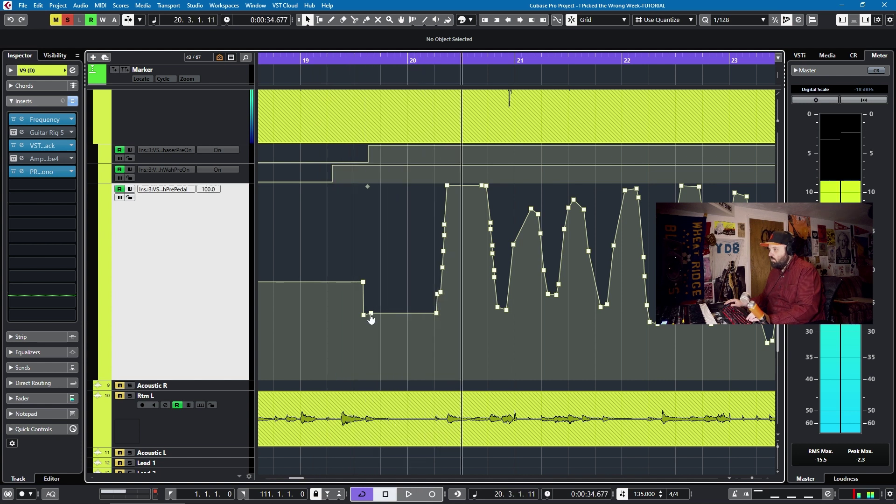
pyautogui.moveTo(372, 315)
pyautogui.mouseDown()
pyautogui.moveTo(430, 199)
pyautogui.moveTo(475, 275)
pyautogui.moveTo(544, 230)
pyautogui.moveTo(620, 266)
pyautogui.moveTo(694, 192)
pyautogui.moveTo(771, 340)
pyautogui.moveTo(765, 280)
pyautogui.mouseUp()
pyautogui.moveTo(332, 305)
pyautogui.mouseDown()
pyautogui.moveTo(381, 254)
pyautogui.moveTo(459, 203)
pyautogui.moveTo(462, 318)
pyautogui.moveTo(567, 235)
pyautogui.moveTo(607, 180)
pyautogui.moveTo(635, 288)
pyautogui.moveTo(732, 186)
pyautogui.mouseUp()
pyautogui.moveTo(511, 284)
pyautogui.mouseDown()
pyautogui.moveTo(643, 201)
pyautogui.moveTo(657, 181)
pyautogui.moveTo(707, 191)
pyautogui.mouseUp()
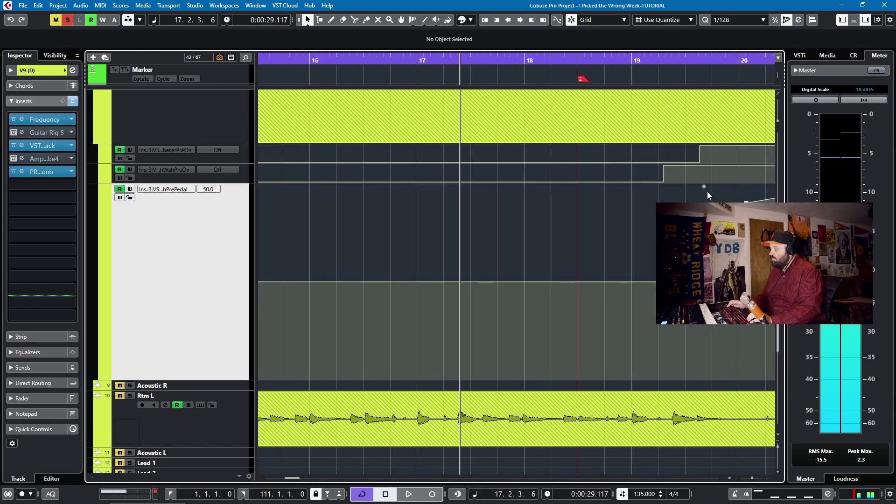
# Play back the new wah sweeps, then bypass the VST Amp Rack insert
pyautogui.press('space')
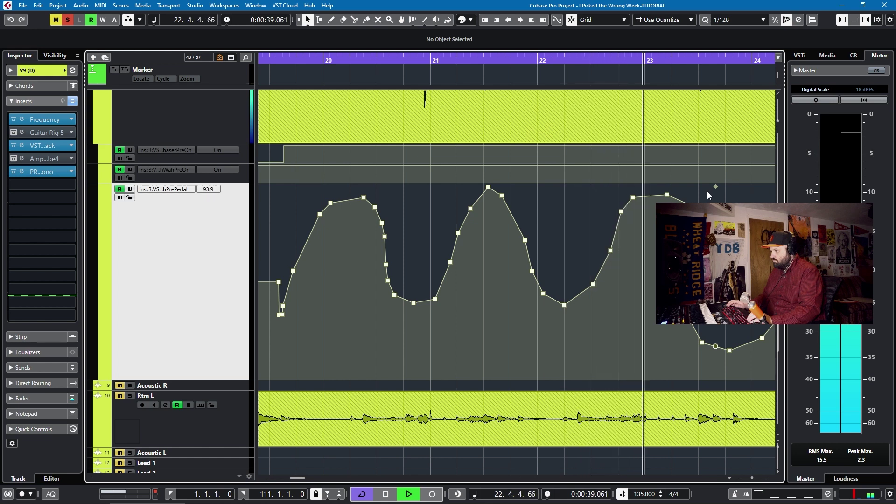
pyautogui.press('space')
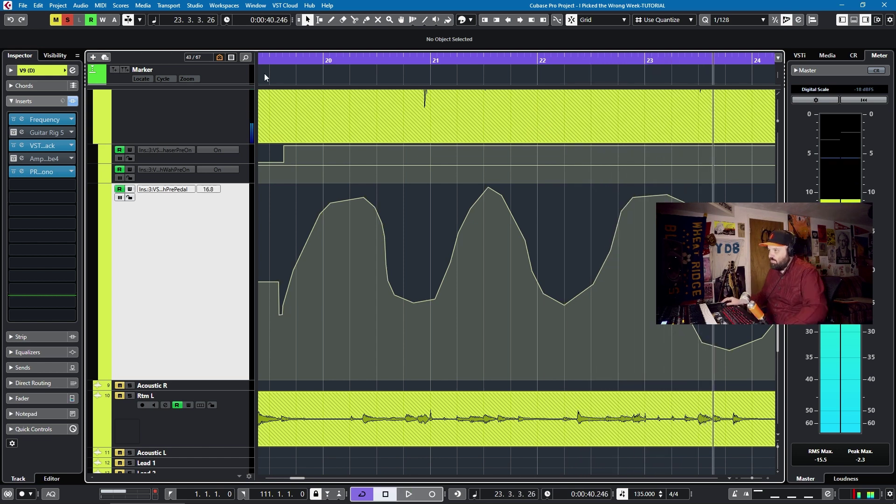
pyautogui.click(14, 145)
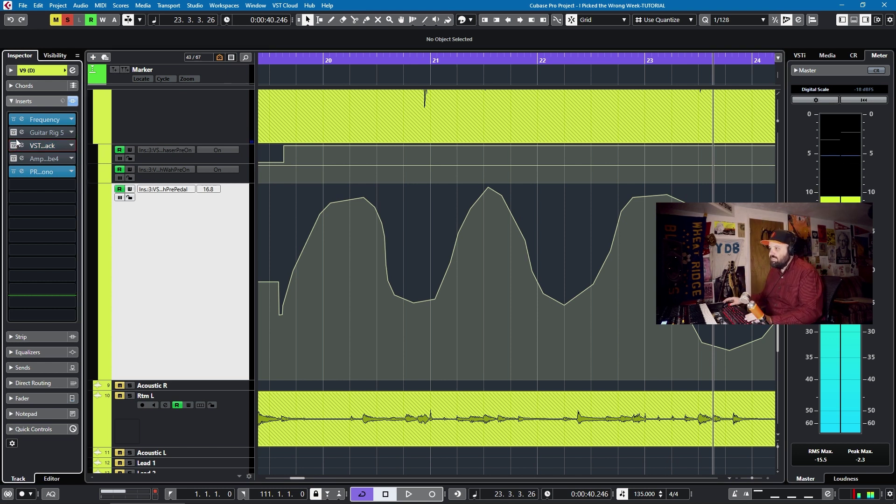
# Open and activate the AmpliTube 4 insert, bypassing its amp model
pyautogui.click(58, 160)
pyautogui.click(59, 160)
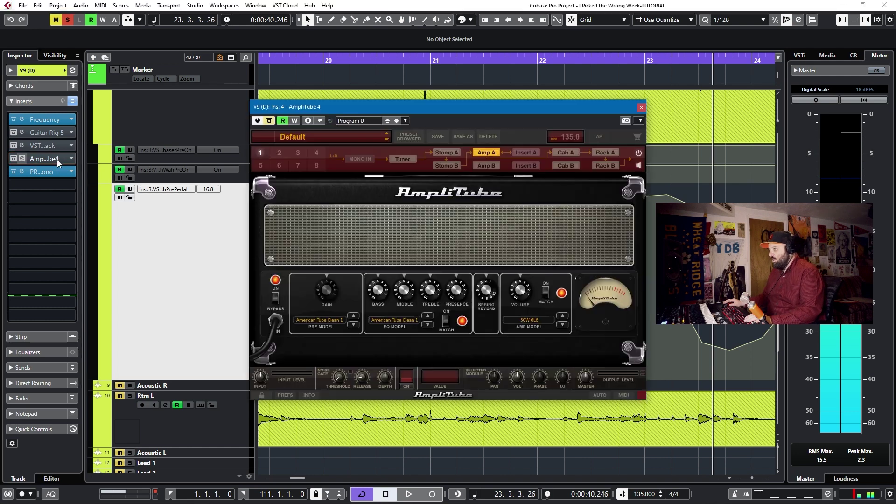
pyautogui.click(14, 159)
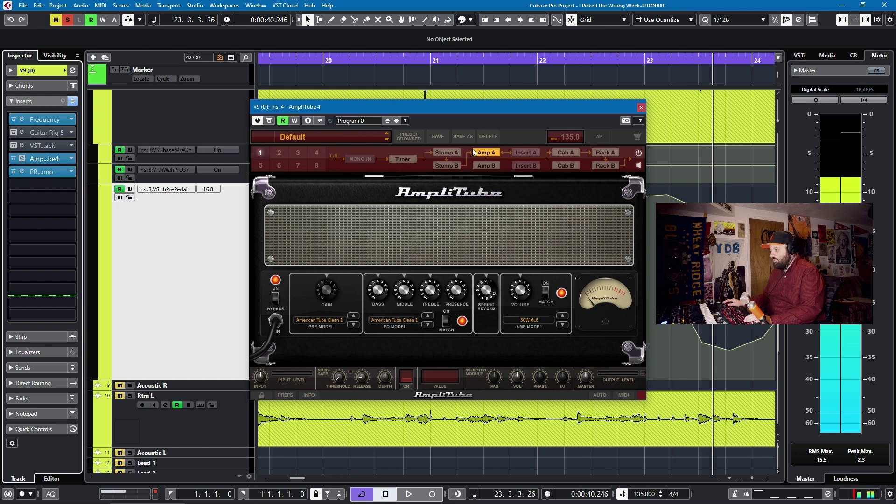
pyautogui.click(276, 303)
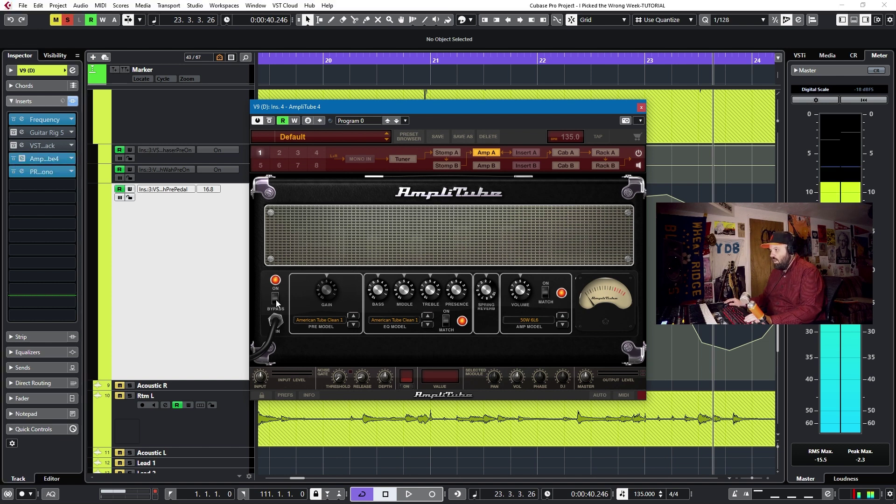
# Load AmpliTube > Modulation > Phazer10 into Stomp A's first empty slot
pyautogui.click(441, 152)
pyautogui.click(279, 357)
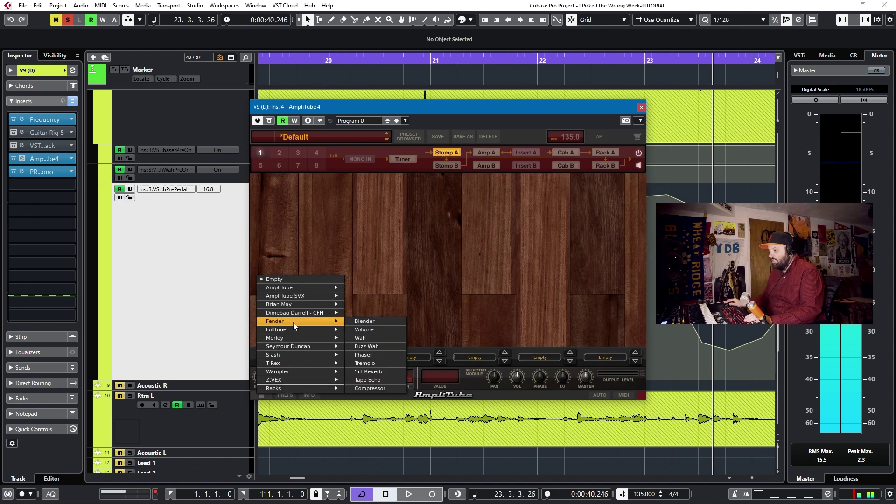
pyautogui.moveTo(299, 332)
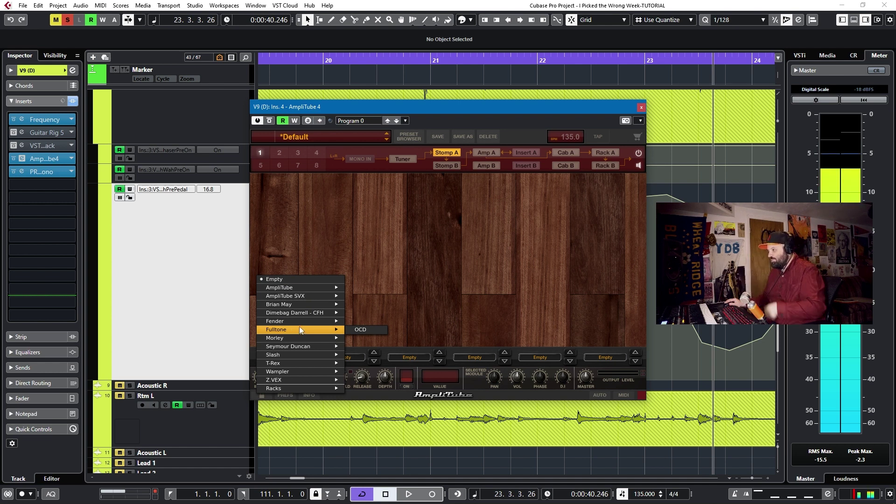
pyautogui.moveTo(309, 286)
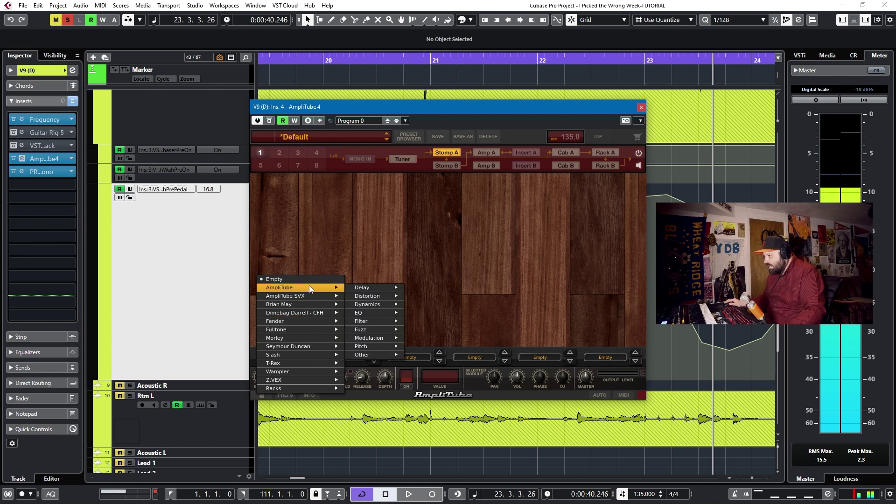
pyautogui.moveTo(373, 342)
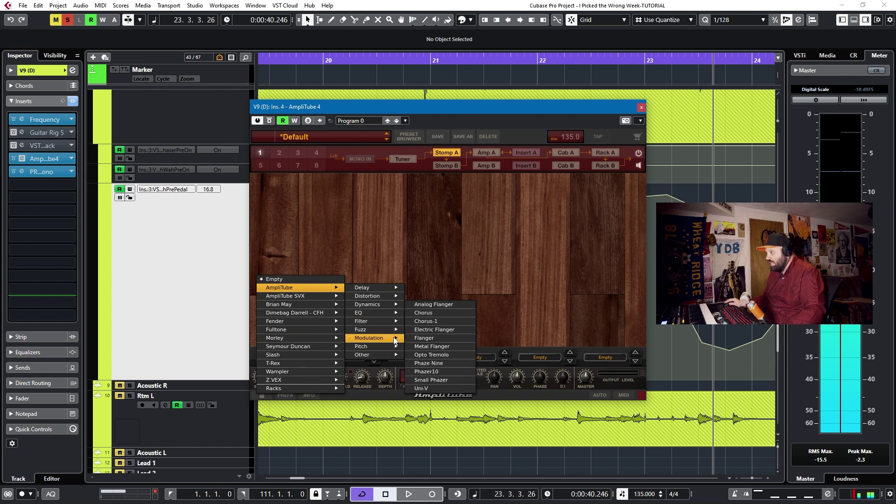
pyautogui.click(426, 372)
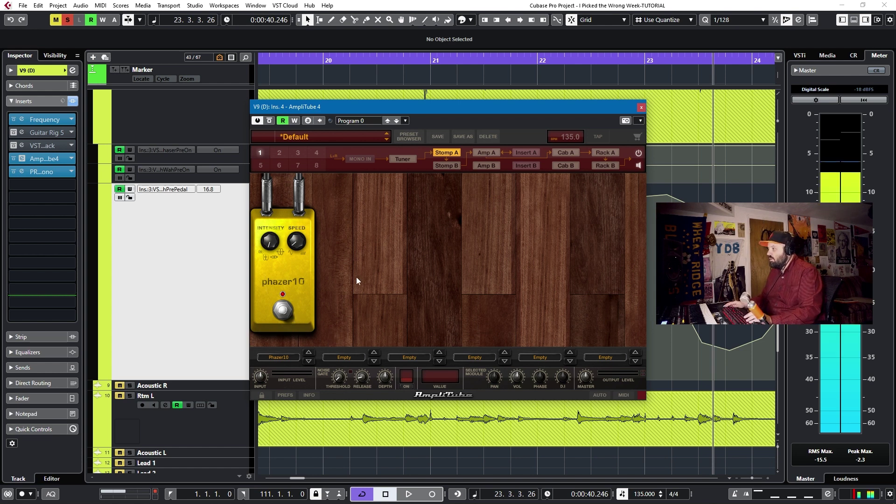
# Jump to marker 2 and play the section with AmpliTube 4 open
pyautogui.hotkey('shift', 'b')
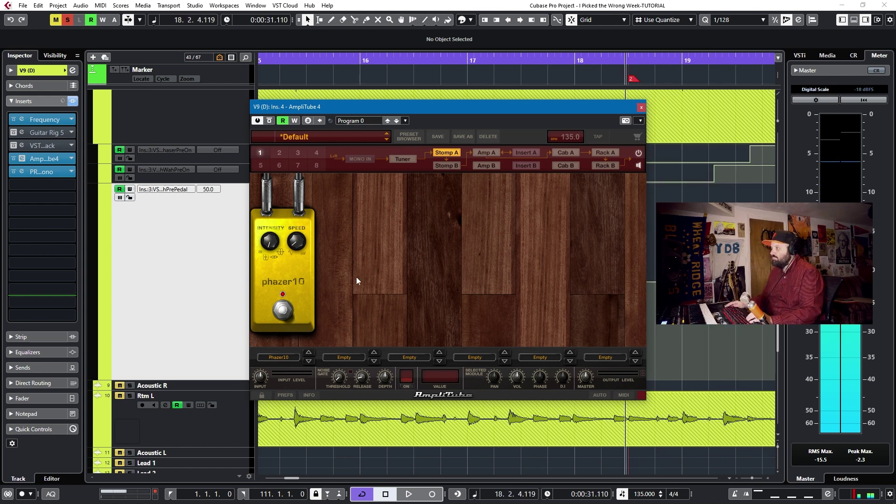
pyautogui.press('space')
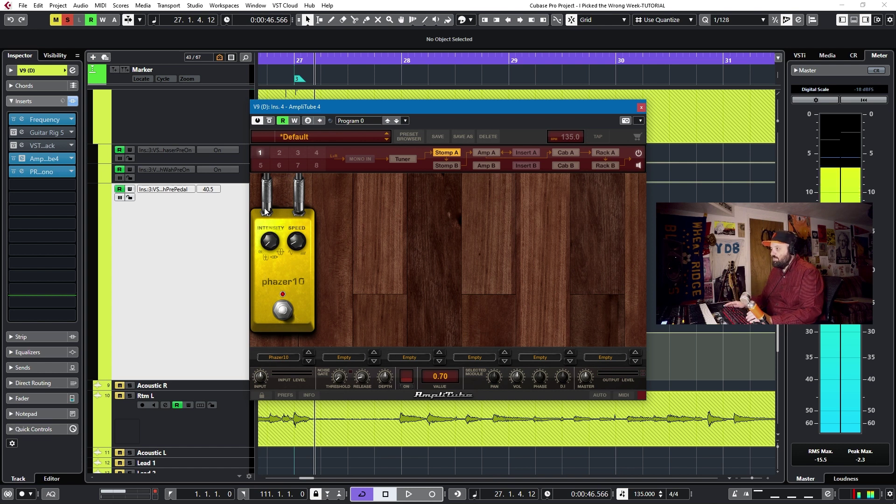
# Enable AmpliTube automation writing and delete the old haserPreOn and hWahPreOn lanes
pyautogui.click(292, 123)
pyautogui.moveTo(512, 113); pyautogui.dragTo(744, 155)
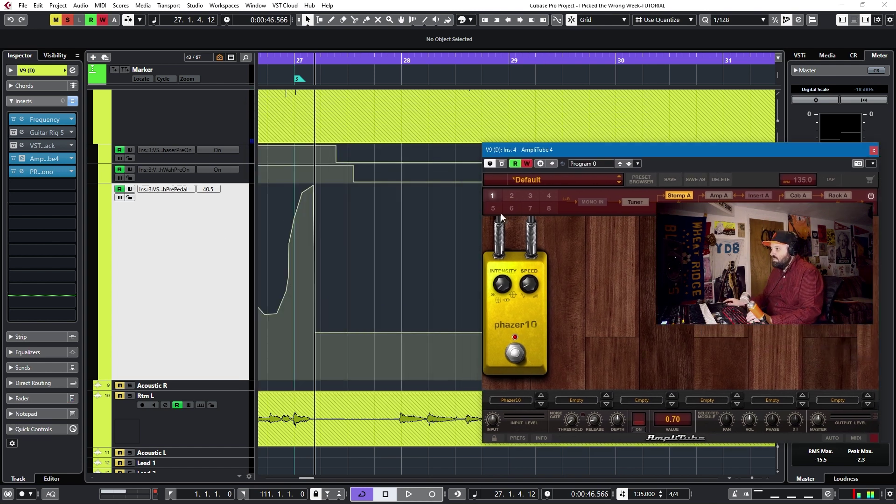
pyautogui.click(241, 158)
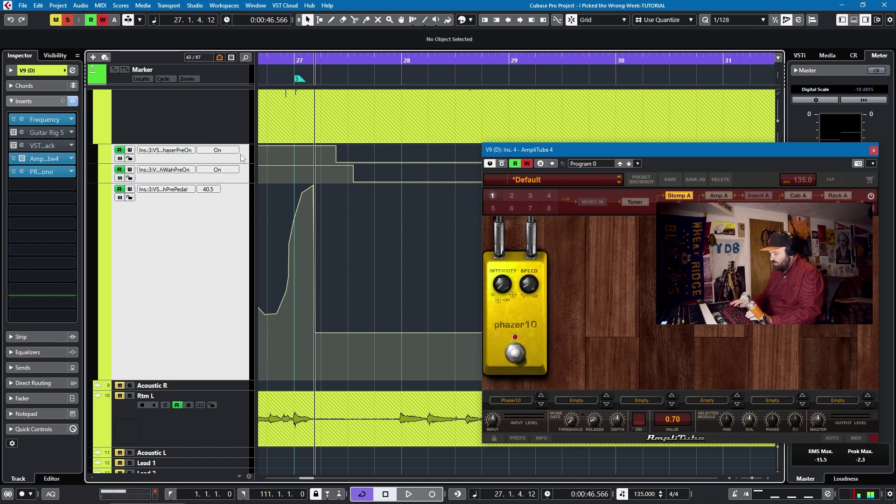
pyautogui.press('Delete')
pyautogui.click(427, 279)
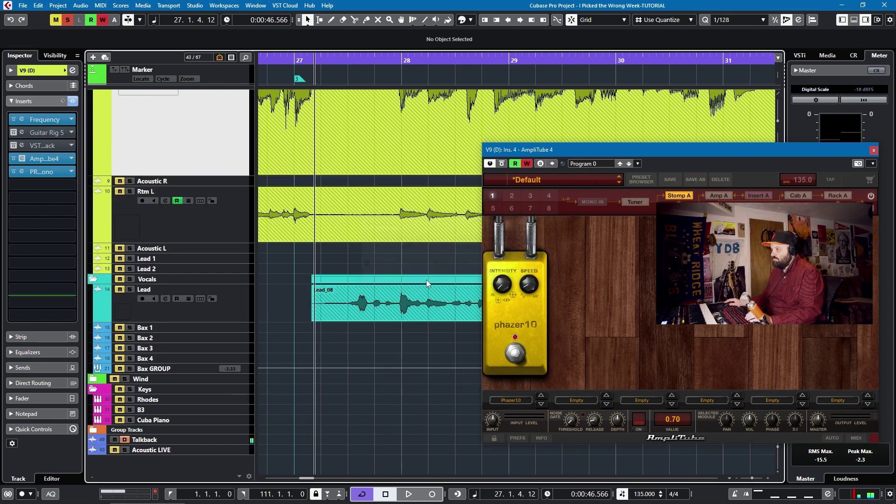
pyautogui.moveTo(638, 150); pyautogui.dragTo(486, 159)
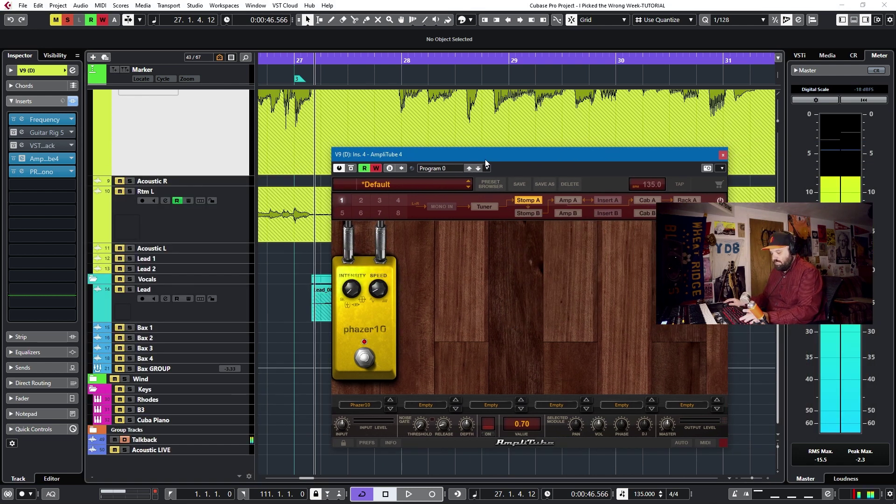
# Play from marker 2, switching the phazer10 pedal on during the section
pyautogui.press('KP_2')
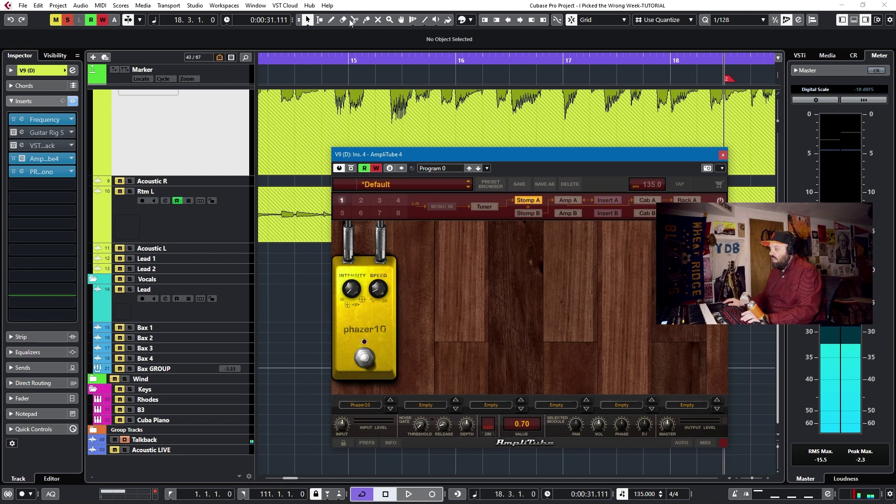
pyautogui.moveTo(462, 158); pyautogui.dragTo(479, 124)
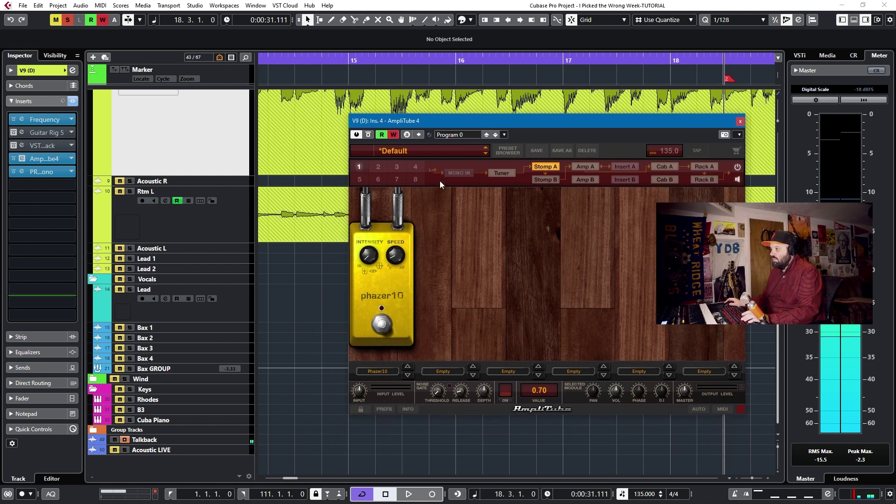
pyautogui.scroll(3, 211, 133)
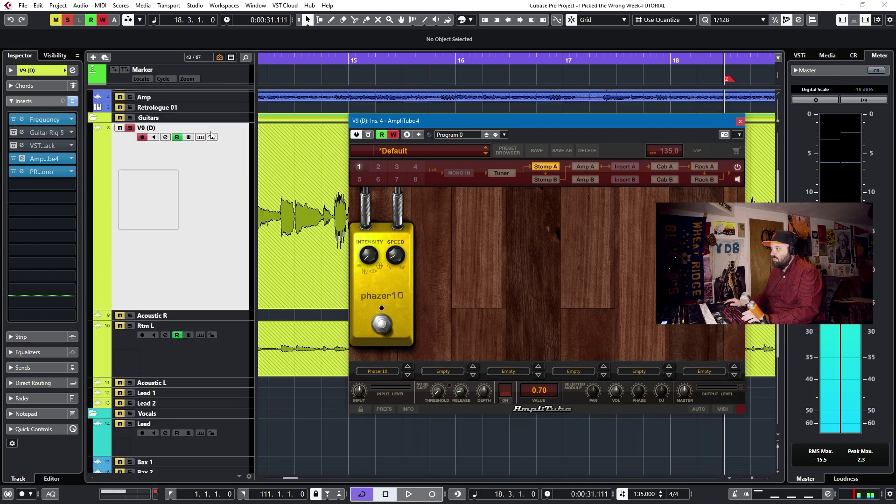
pyautogui.scroll(2, 211, 135)
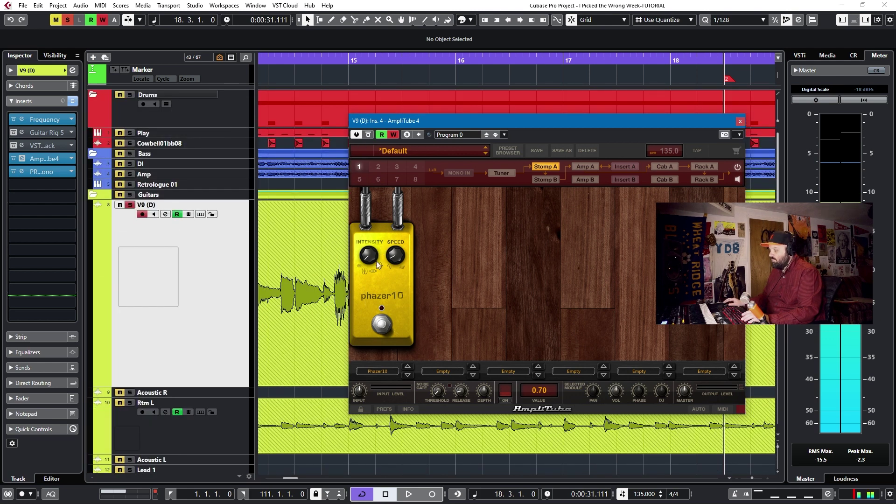
pyautogui.press('space')
pyautogui.click(383, 327)
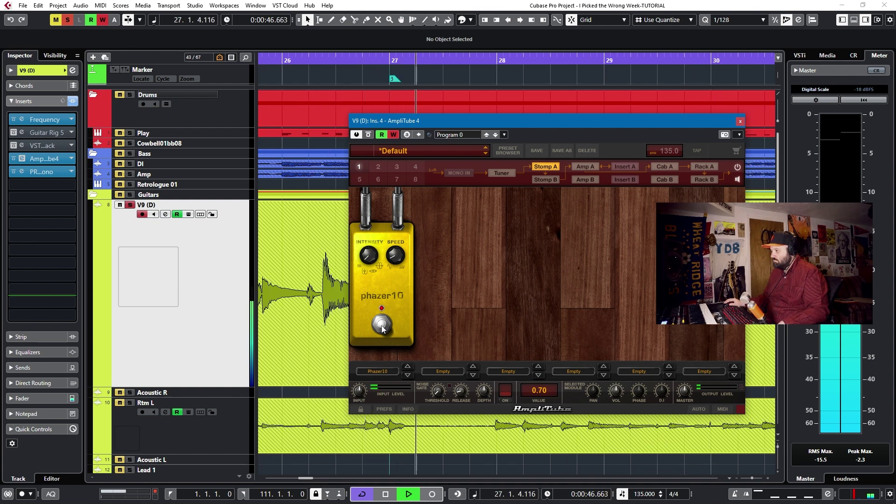
pyautogui.press('space')
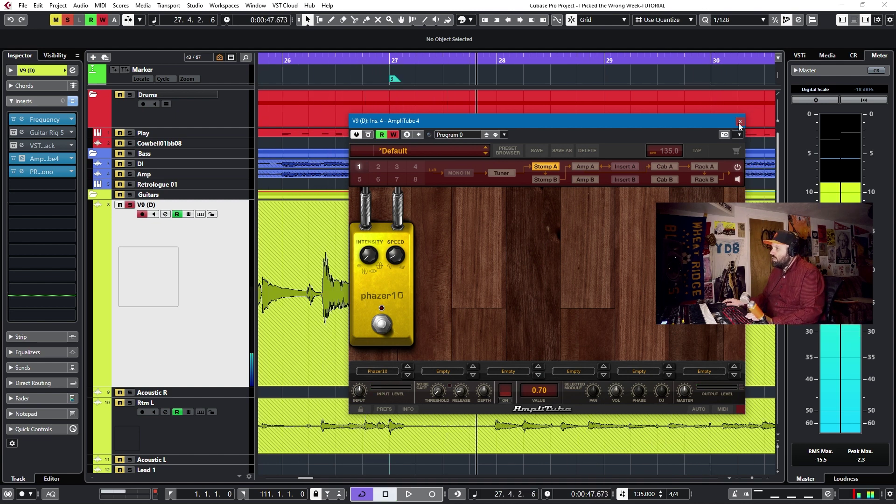
# Close AmpliTube, show V9 (D)'s used automation, and turn on its Write button
pyautogui.click(740, 122)
pyautogui.rightClick(223, 279)
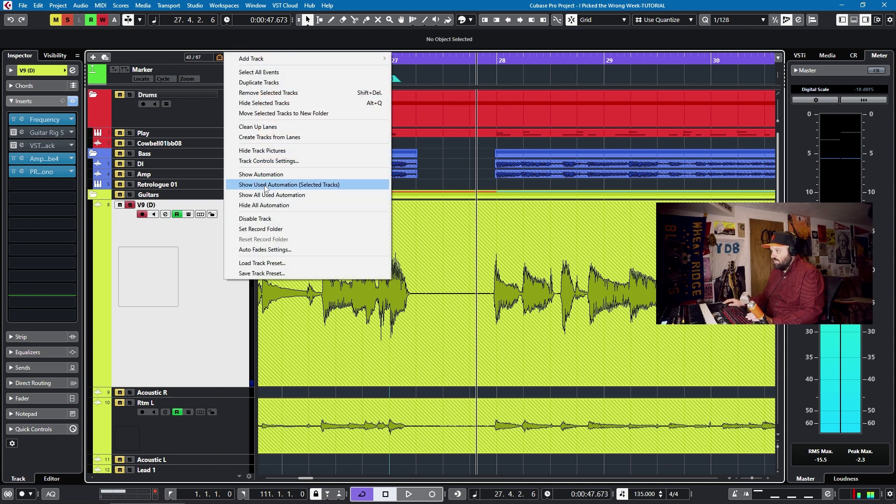
pyautogui.click(289, 185)
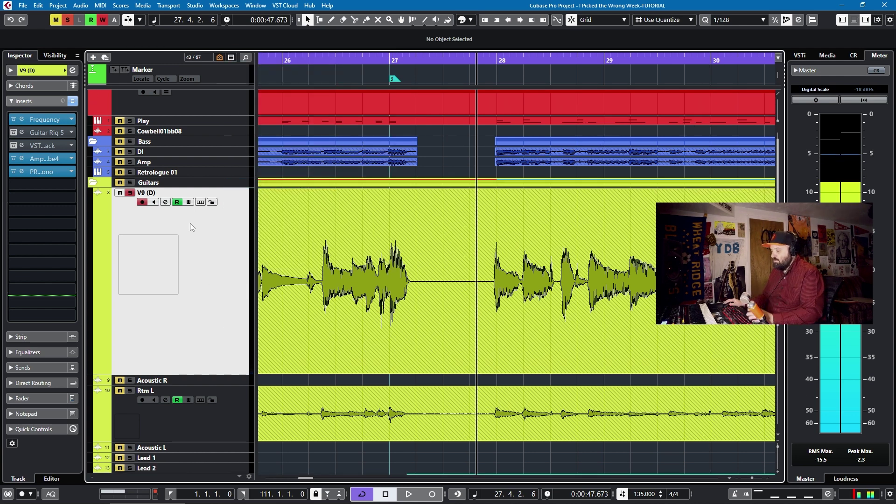
pyautogui.click(188, 202)
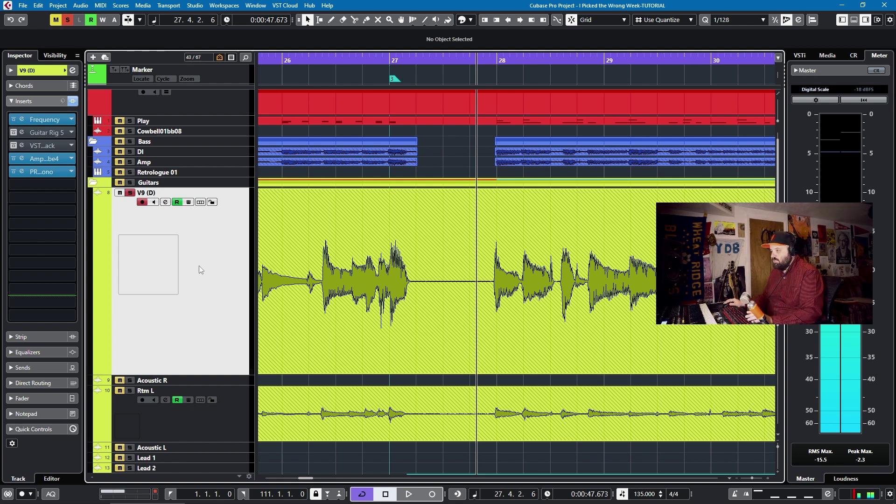
# Map the phazer10 footswitch bypass to AmpliTube automation Param 1, verify it under AUTO, close AmpliTube
pyautogui.click(49, 160)
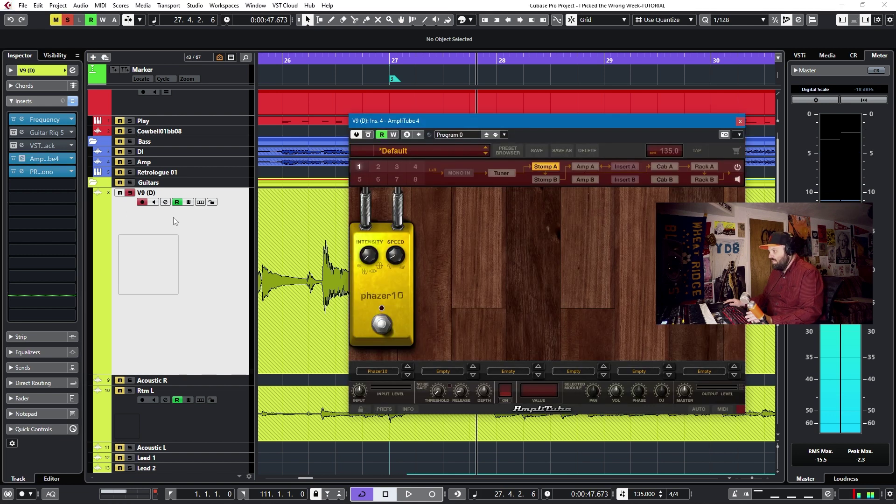
pyautogui.click(693, 409)
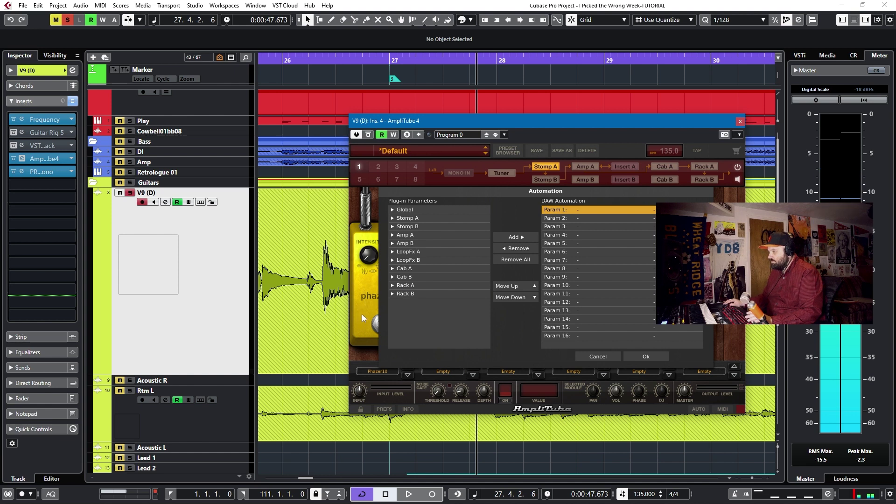
pyautogui.click(606, 358)
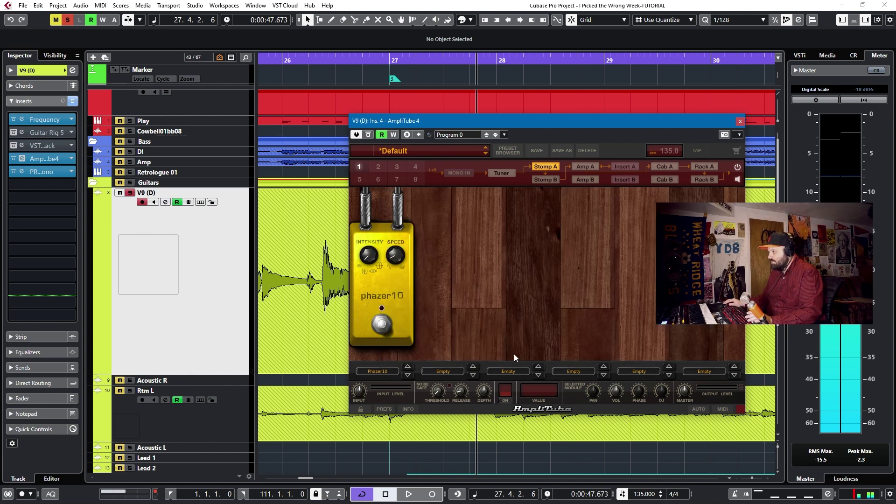
pyautogui.rightClick(380, 327)
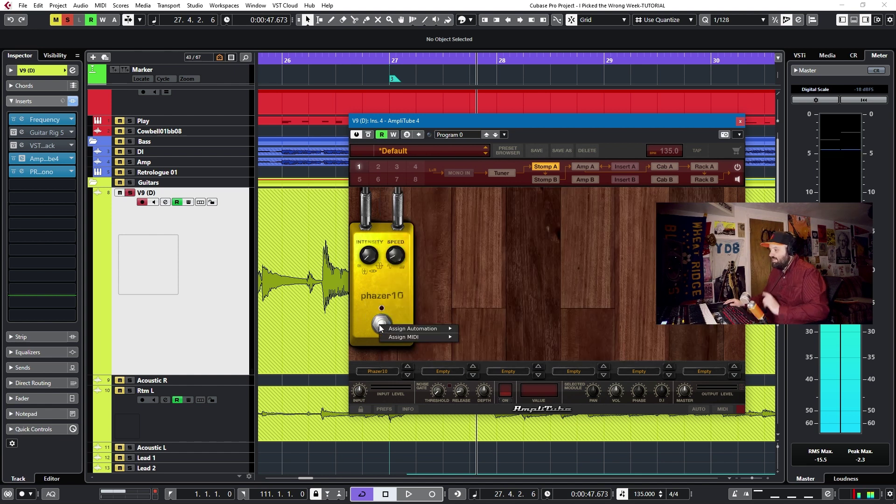
pyautogui.moveTo(383, 327)
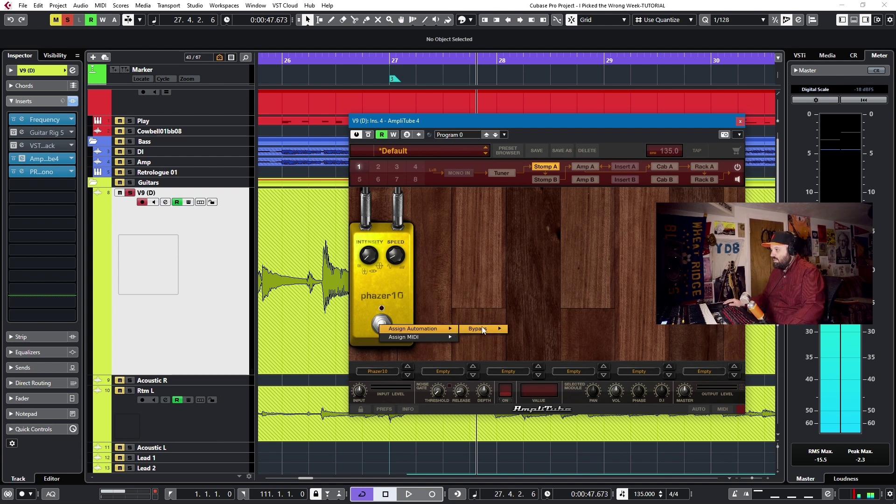
pyautogui.moveTo(483, 330)
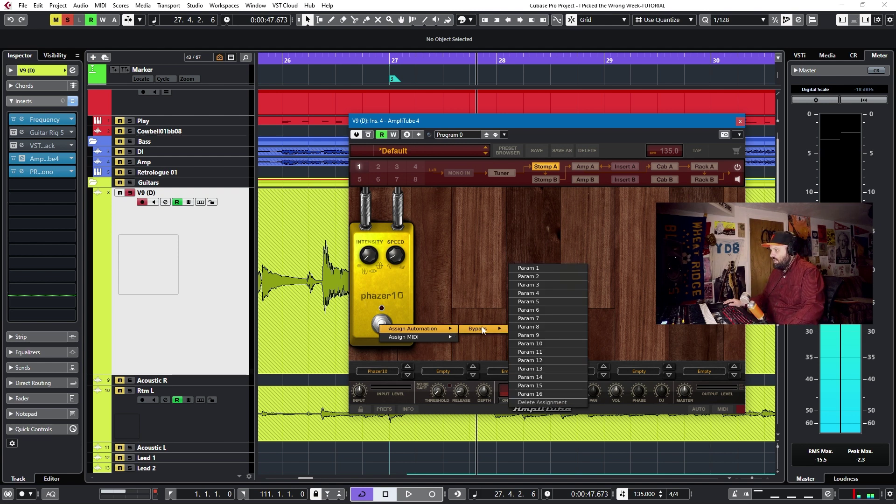
pyautogui.click(532, 271)
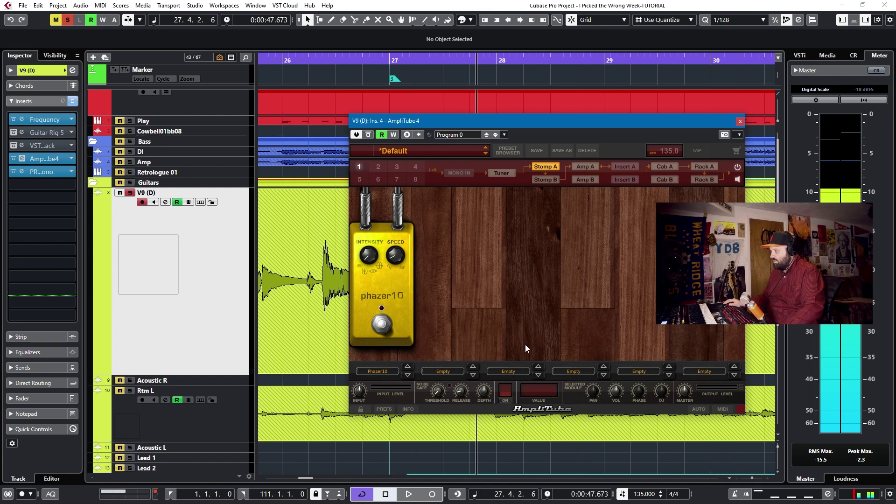
pyautogui.click(698, 409)
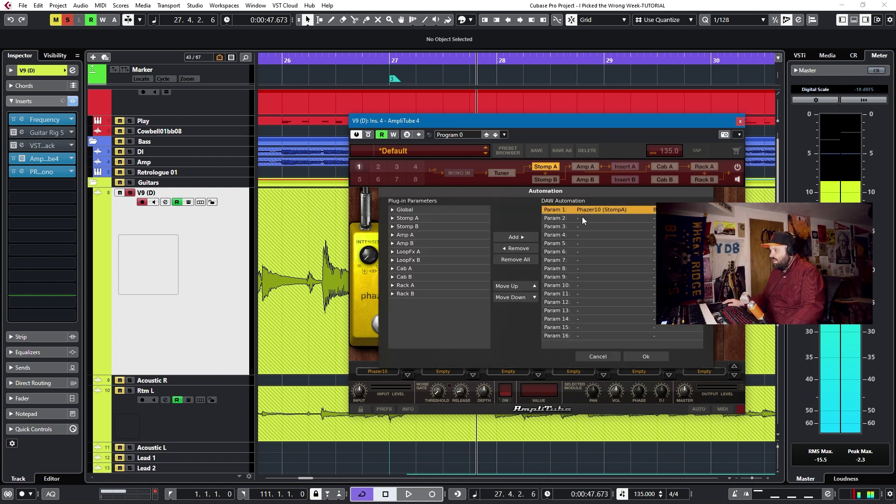
pyautogui.click(740, 121)
# Add a tall V9 (D) automation lane set to AmpliTube 4 (Ins. 4) Param 1
pyautogui.rightClick(196, 279)
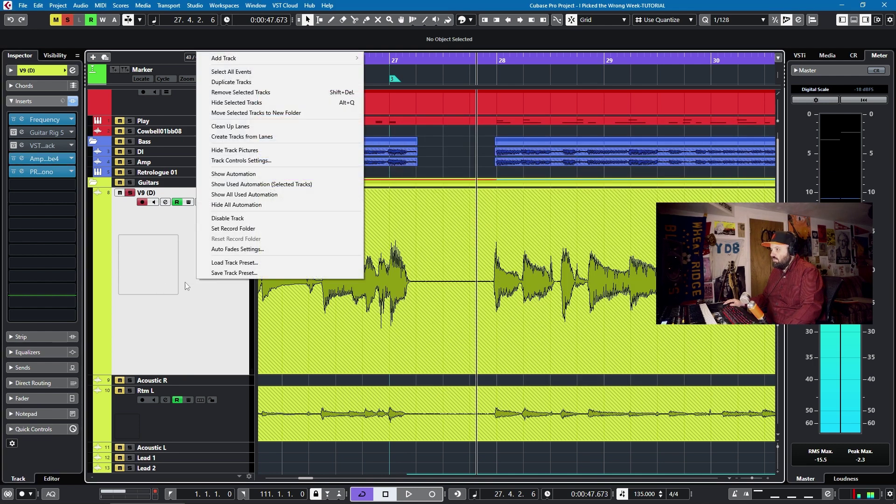
pyautogui.click(228, 173)
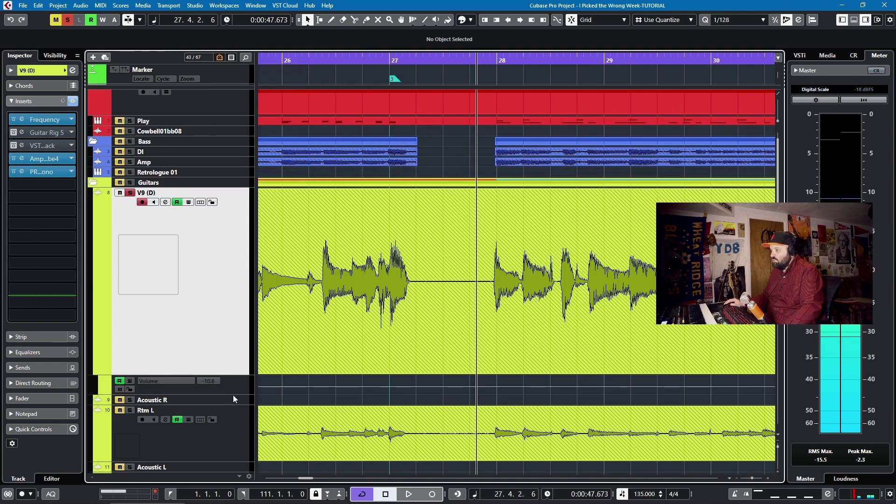
pyautogui.moveTo(233, 394); pyautogui.dragTo(236, 455)
pyautogui.scroll(-3, 169, 361)
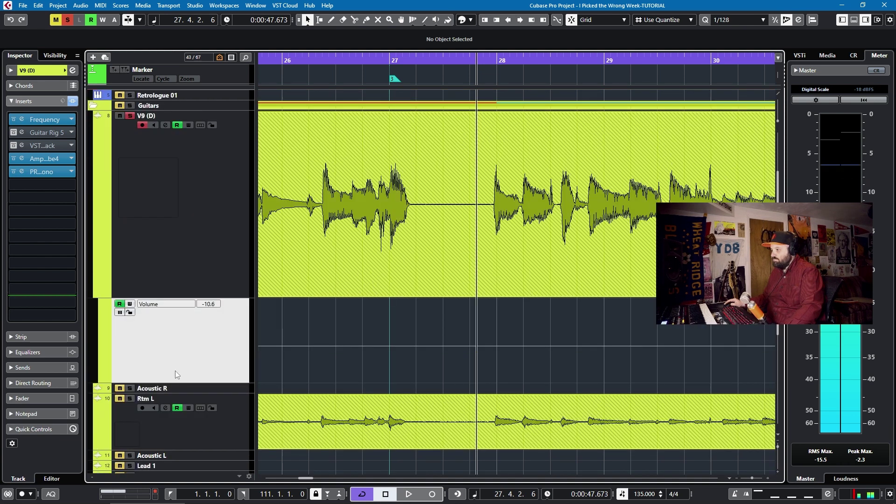
pyautogui.click(164, 305)
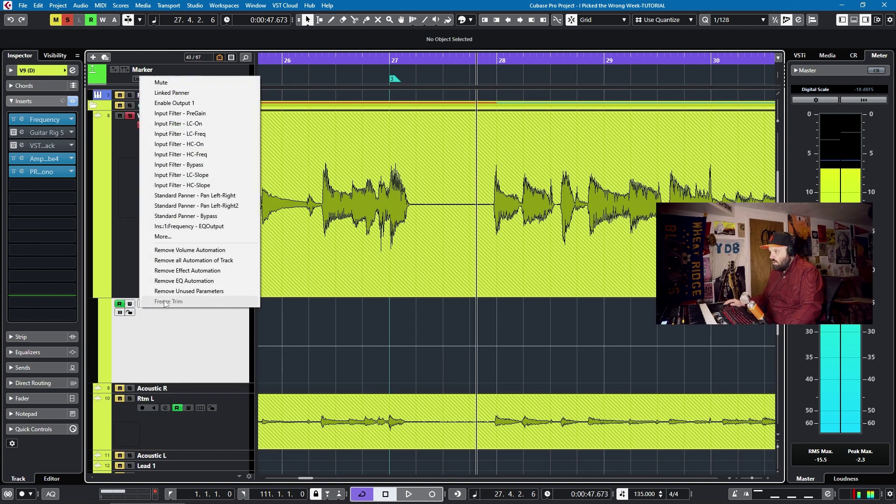
pyautogui.click(180, 238)
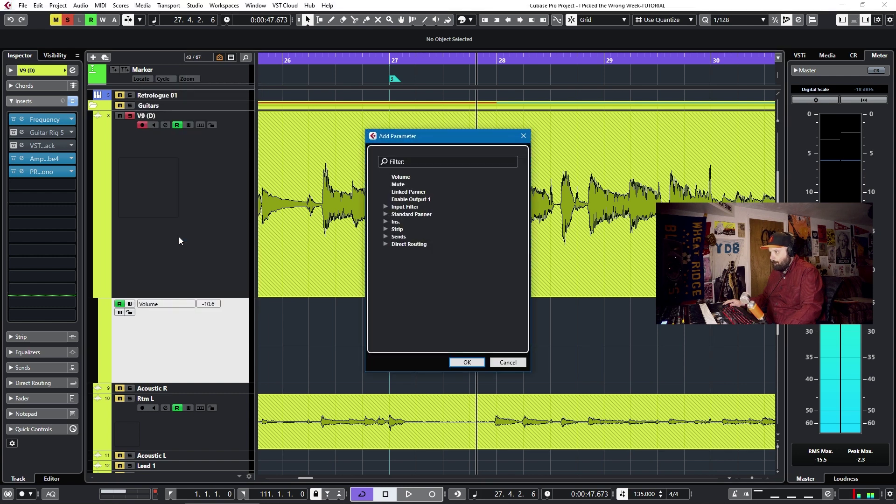
pyautogui.click(384, 222)
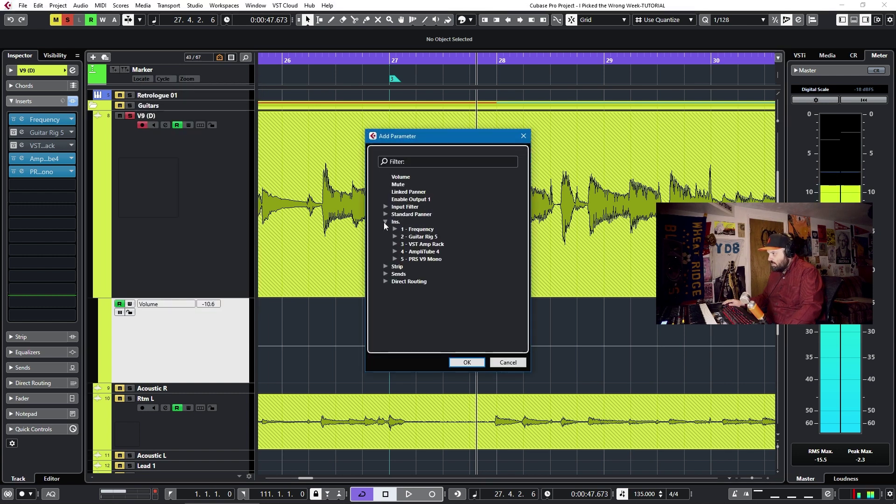
pyautogui.click(394, 251)
pyautogui.click(420, 259)
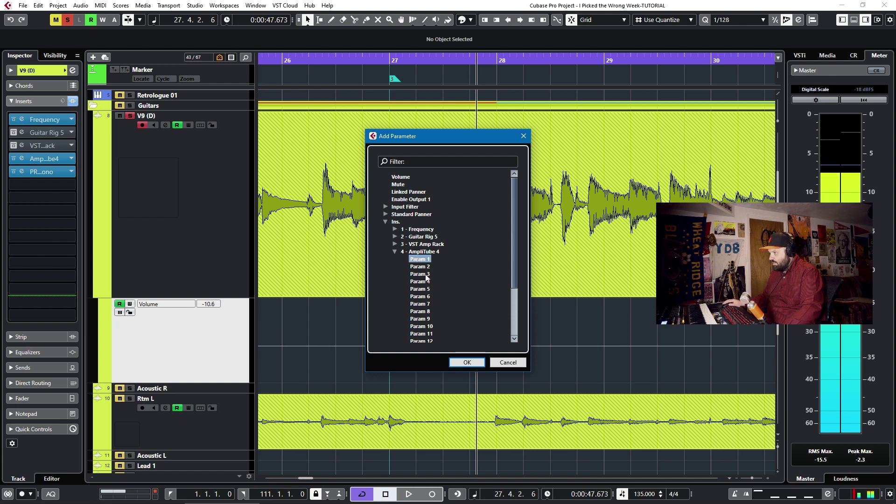
pyautogui.click(467, 362)
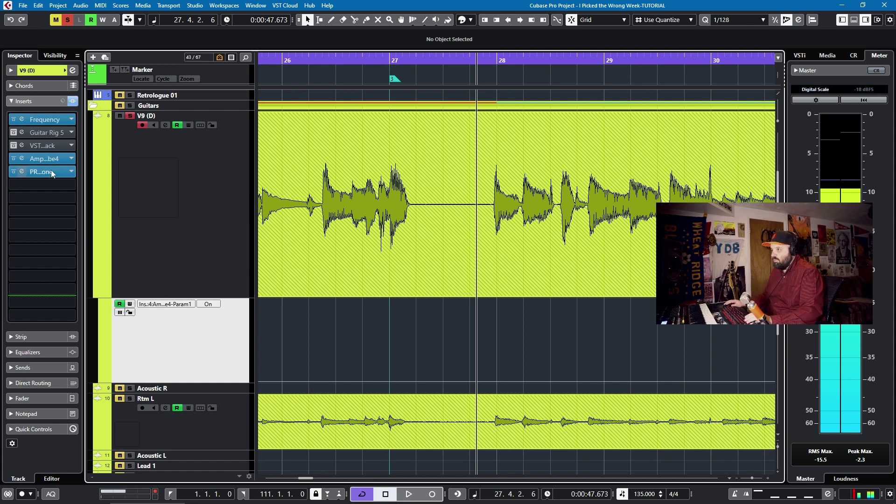
# Jump to marker 2 at bar 18, open AmpliTube 4 and arm its automation for writing
pyautogui.press('KP_2')
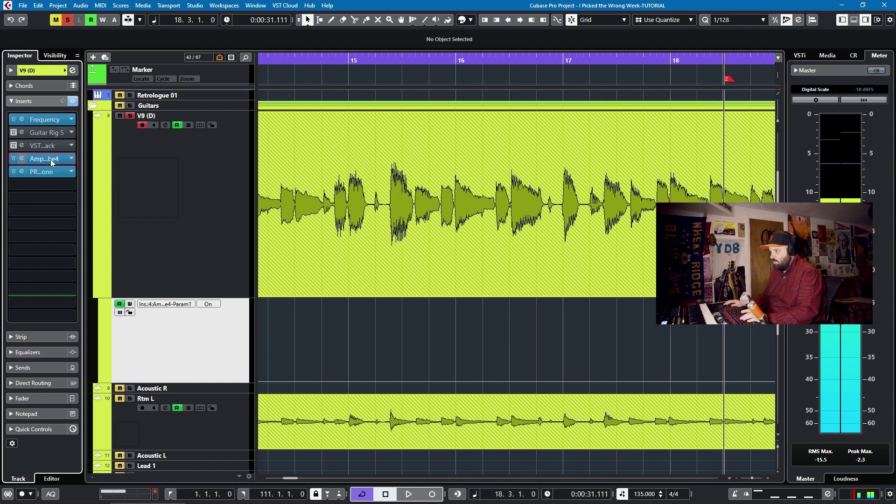
pyautogui.click(51, 161)
pyautogui.click(130, 304)
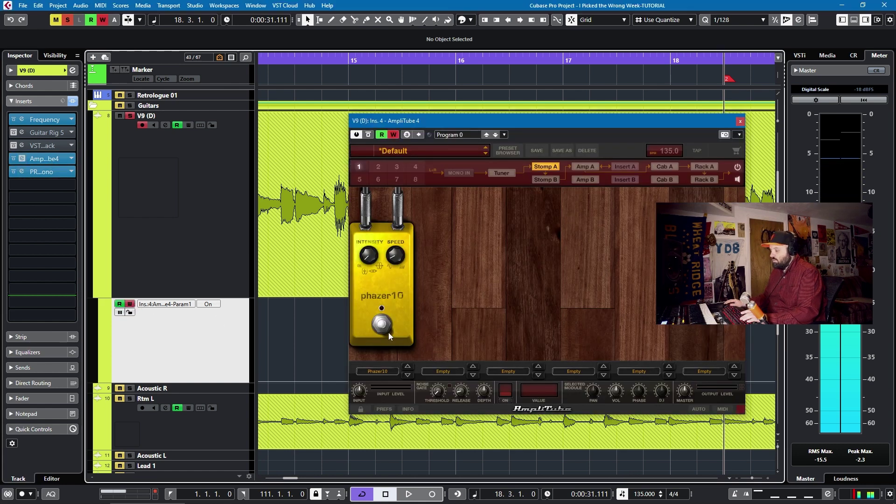
# While playing, switch the phazer10 pedal on then off, stopping at 22.2.2.71
pyautogui.press('space')
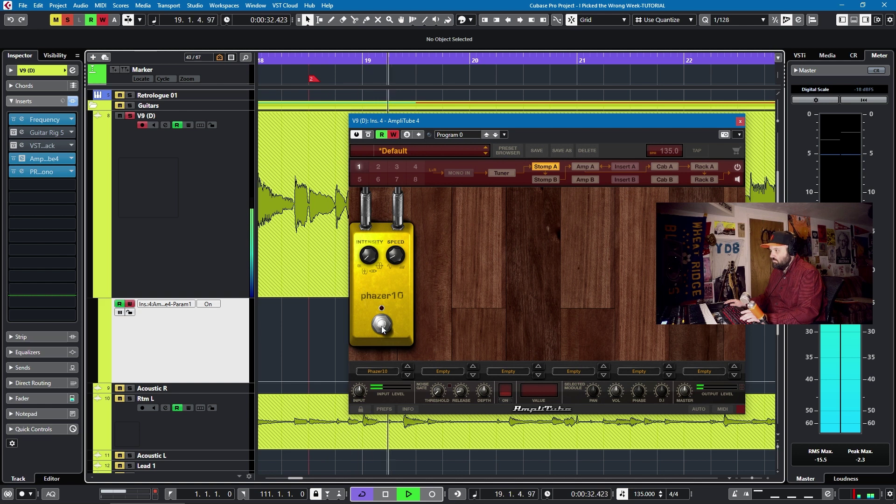
pyautogui.click(382, 326)
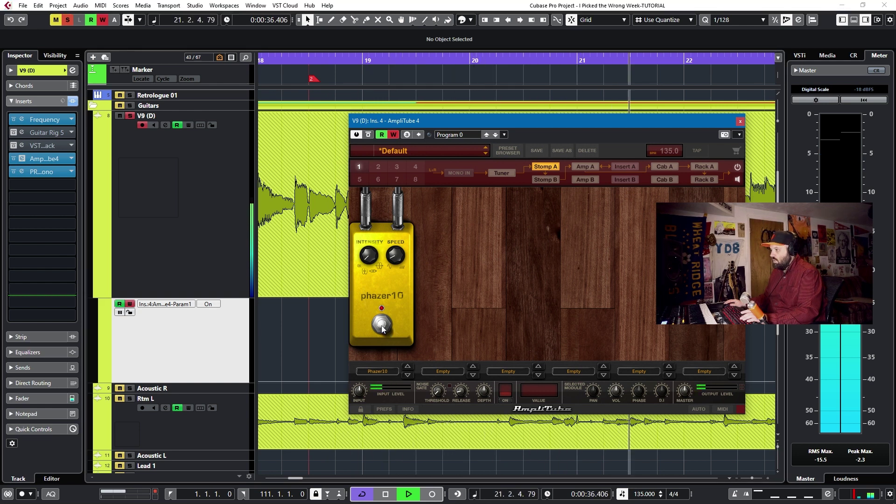
pyautogui.click(384, 327)
pyautogui.press('space')
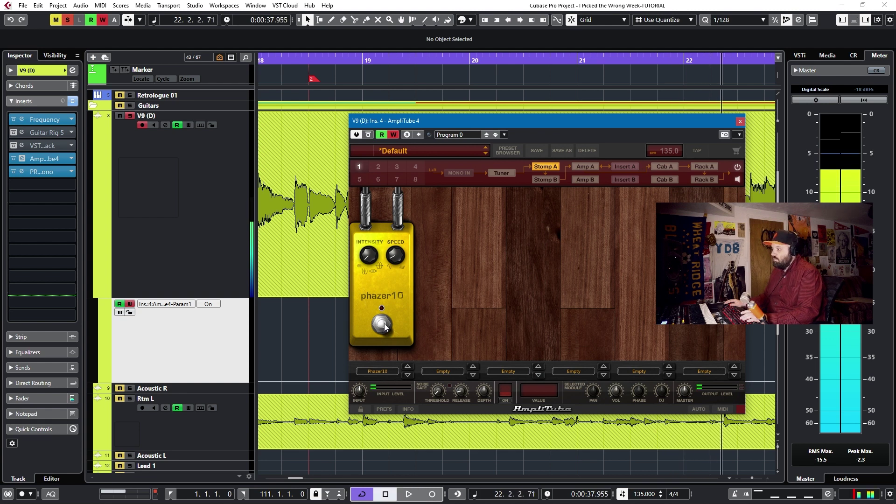
pyautogui.moveTo(584, 119); pyautogui.dragTo(892, 254)
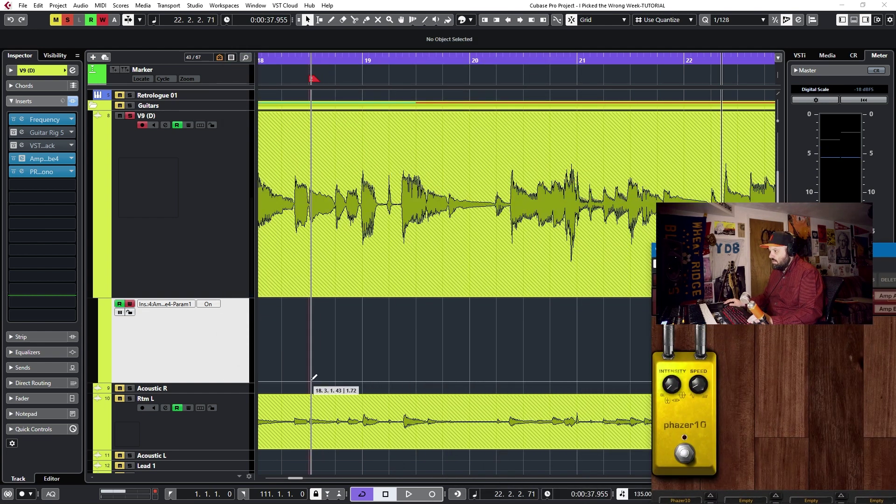
# Draw Param 1 automation up to 100 at bar 18.3 and back down around bar 27
pyautogui.moveTo(311, 376); pyautogui.dragTo(314, 279)
pyautogui.hscroll(10, 357, 351)
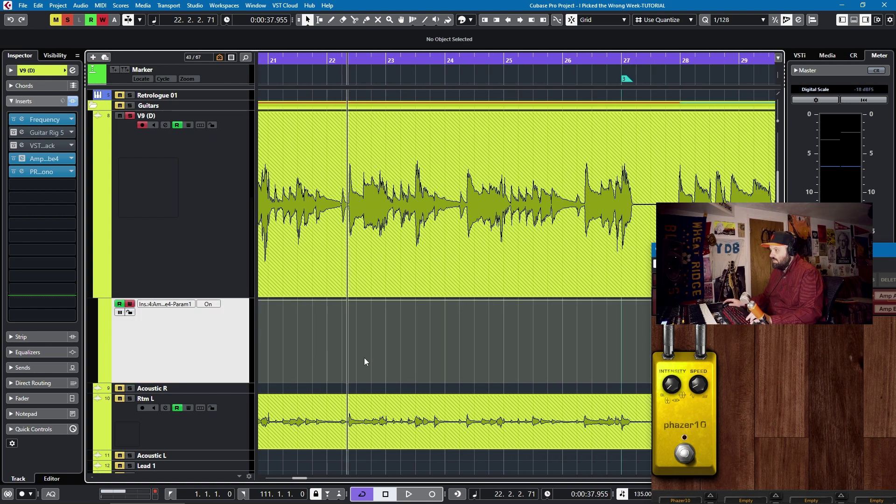
pyautogui.hscroll(-8, 371, 346)
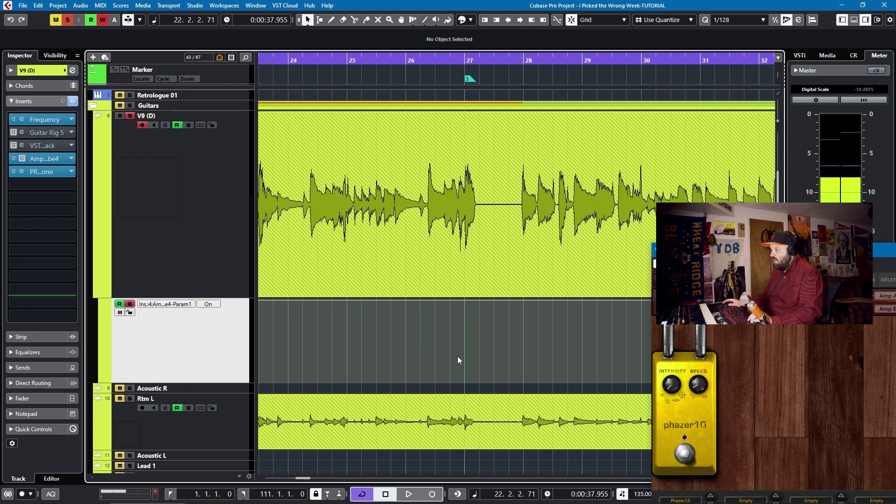
pyautogui.moveTo(490, 306); pyautogui.dragTo(497, 400)
pyautogui.press('space')
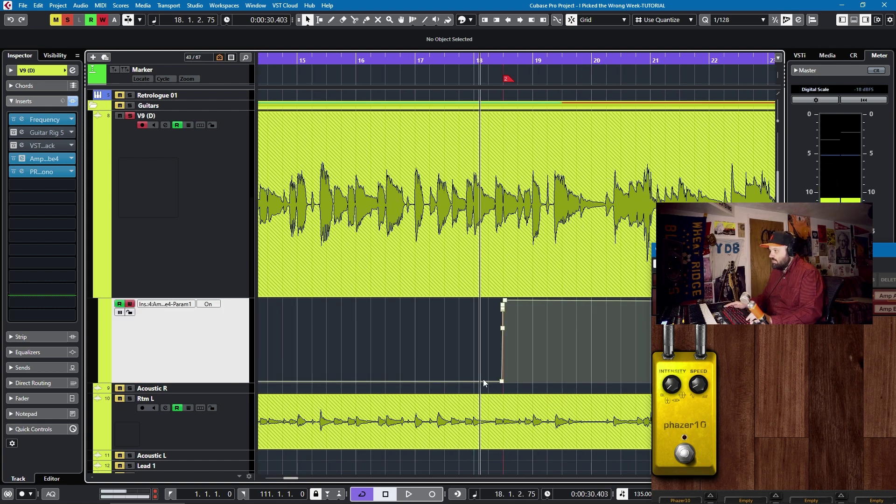
# Play back the automation and adjust its rise and drop points near bars 18.3 and 27.3
pyautogui.moveTo(764, 251); pyautogui.dragTo(147, 35)
pyautogui.press('space')
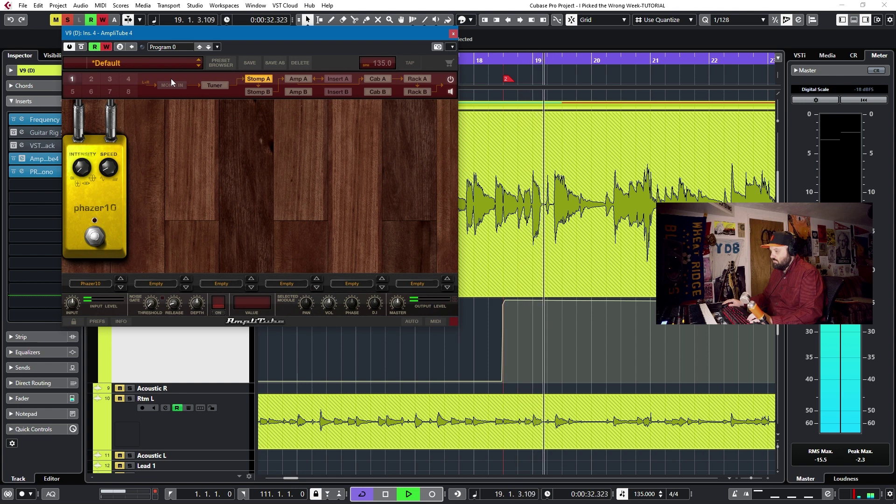
pyautogui.press('space')
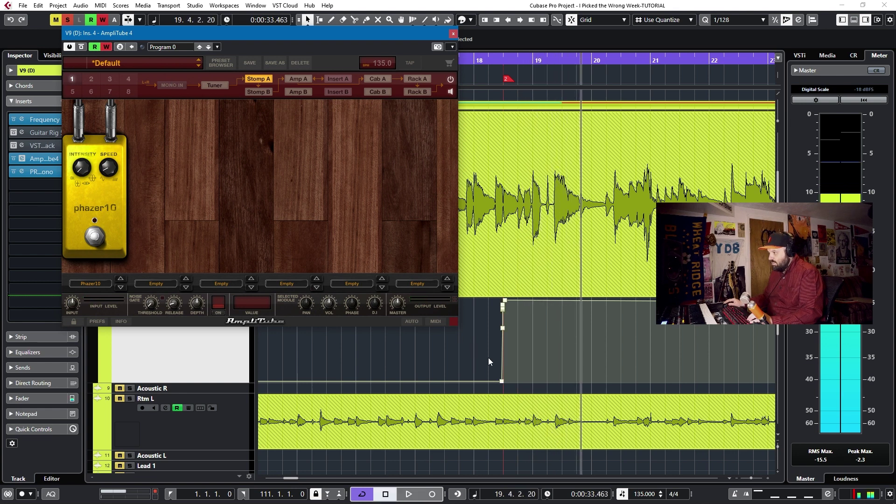
pyautogui.moveTo(502, 381); pyautogui.dragTo(537, 411)
pyautogui.hscroll(5, 541, 383)
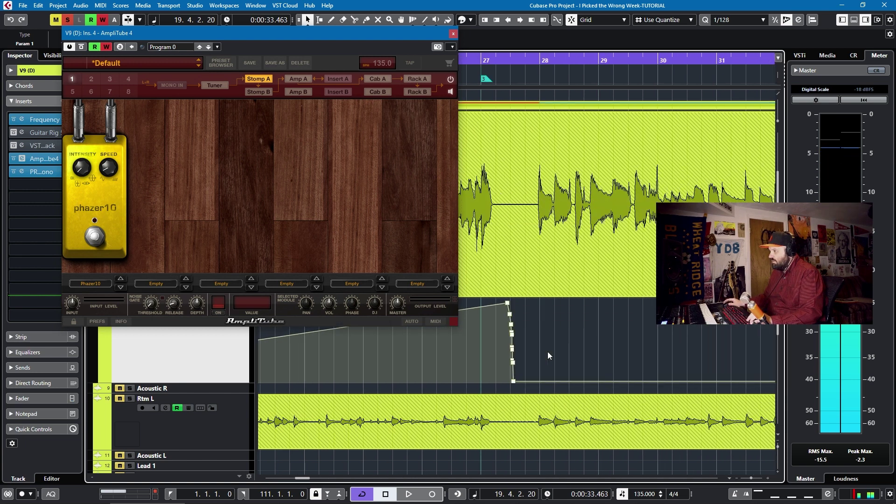
pyautogui.moveTo(508, 306)
pyautogui.mouseDown()
pyautogui.moveTo(511, 413)
pyautogui.moveTo(517, 300)
pyautogui.mouseUp()
pyautogui.press('KP_Subtract')
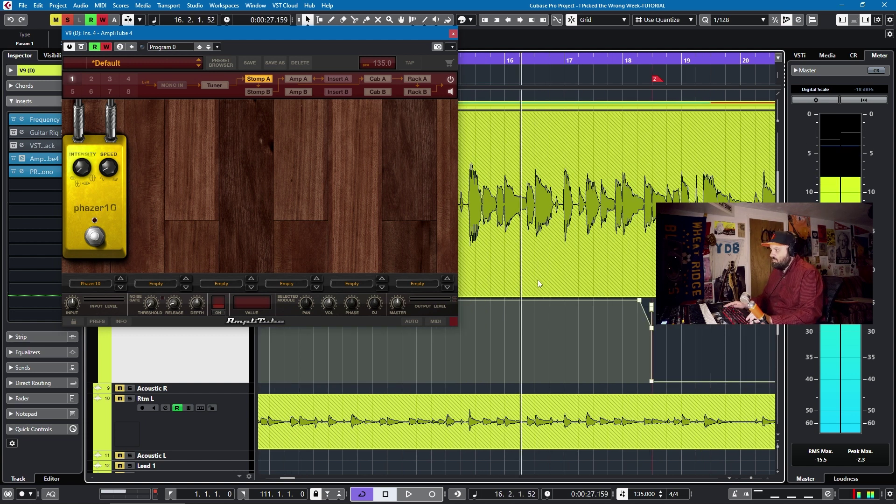
pyautogui.press('KP_Subtract')
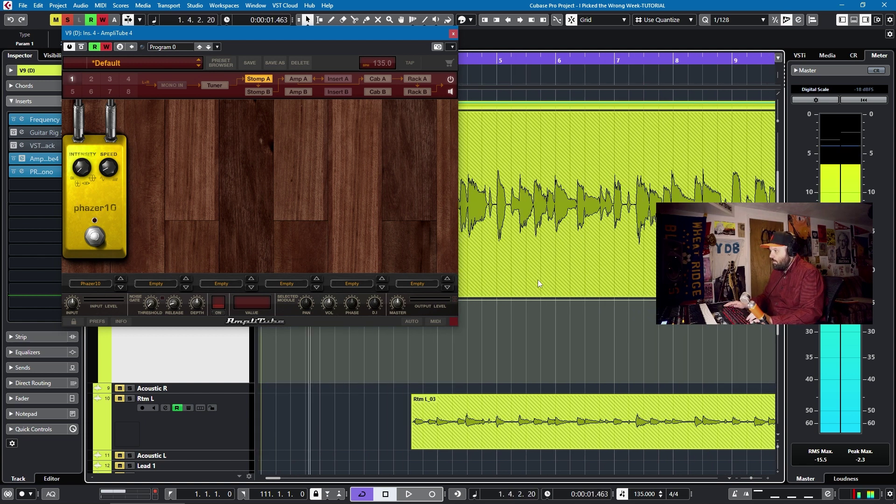
# Play from just before bar 18 with AmpliTube 4 open to hear the phaser switch on
pyautogui.click(452, 34)
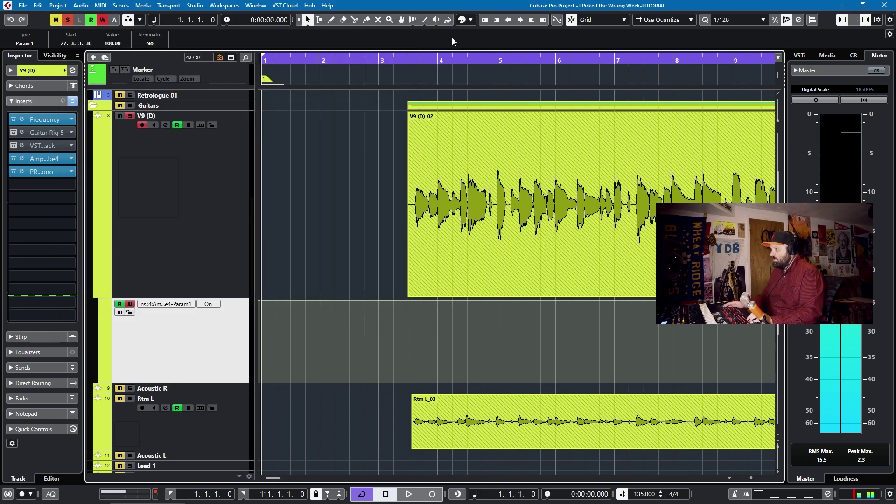
pyautogui.press('g')
pyautogui.press('g')
pyautogui.press('g')
pyautogui.press('g')
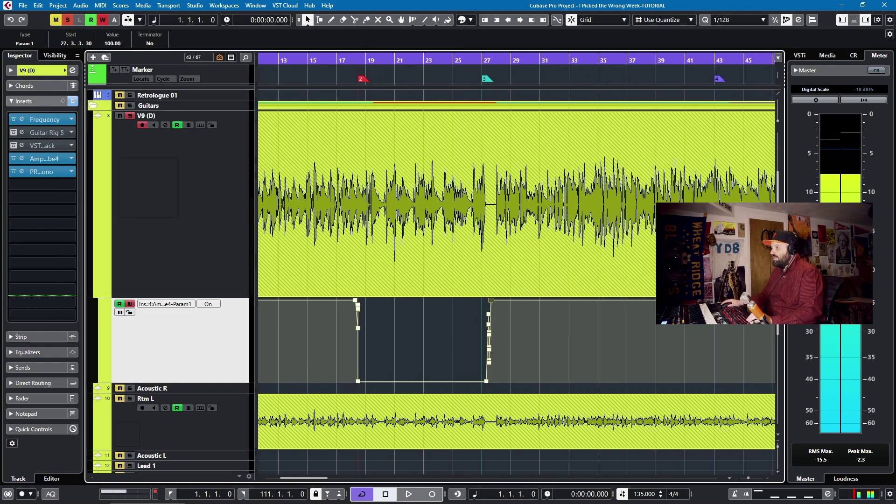
pyautogui.click(348, 60)
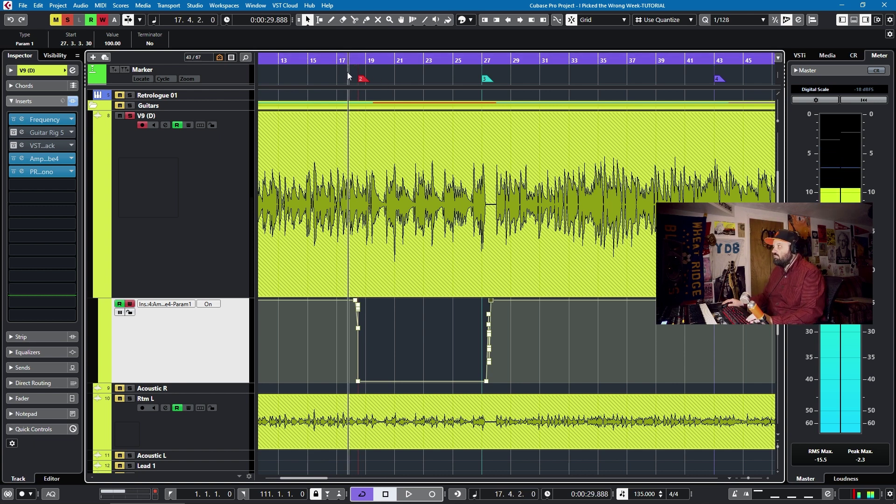
pyautogui.press('space')
pyautogui.press('space')
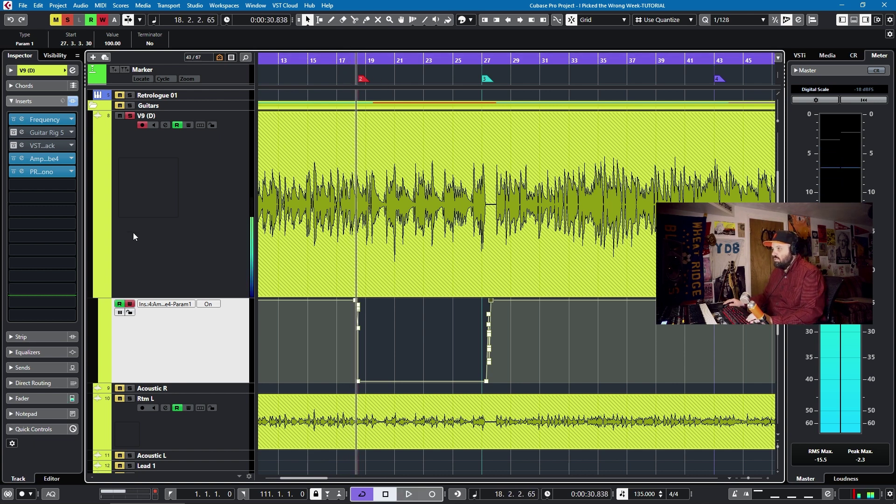
pyautogui.click(43, 160)
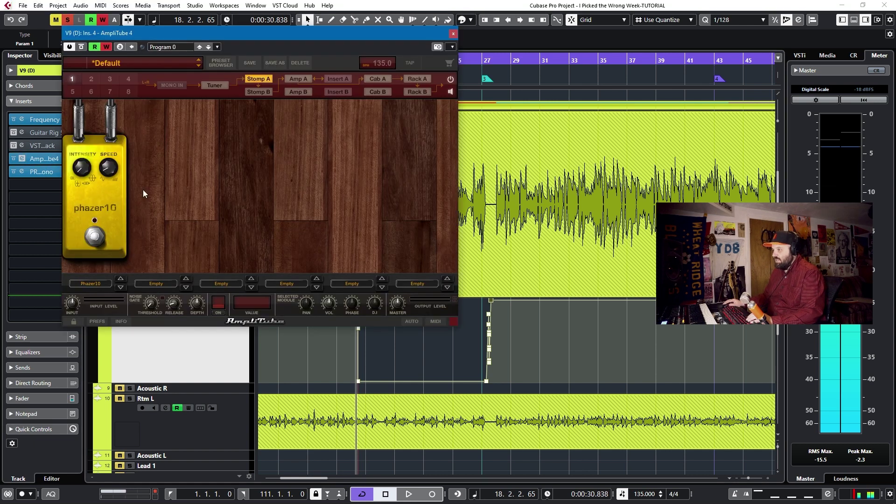
pyautogui.press('space')
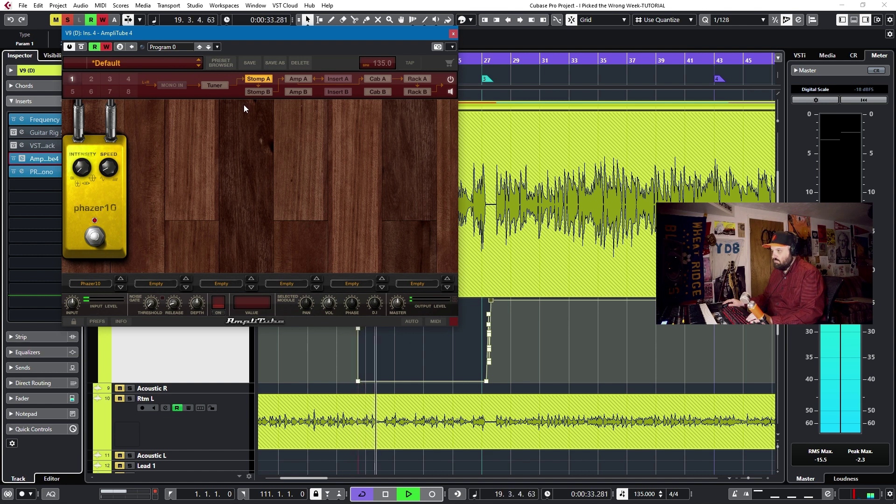
pyautogui.press('space')
# Play from bar 25 past the phaser switching off near bar 27, stopping at 29.2.3.15
pyautogui.click(462, 62)
pyautogui.press('space')
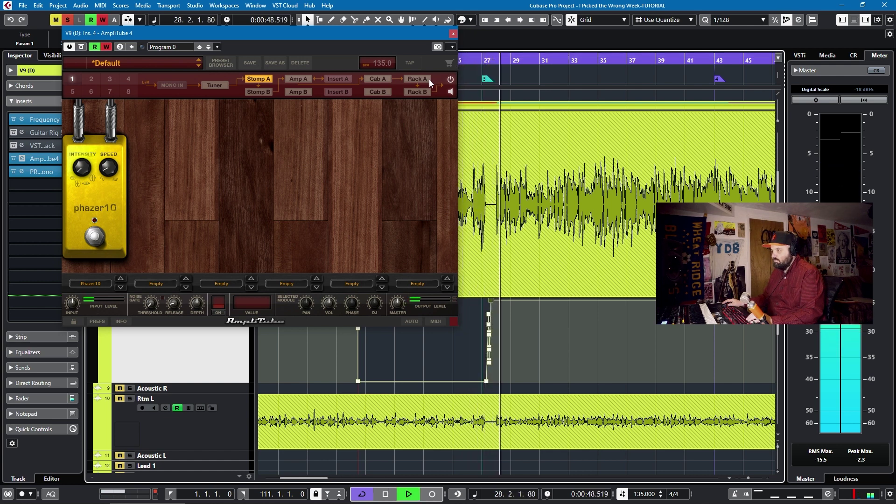
pyautogui.press('space')
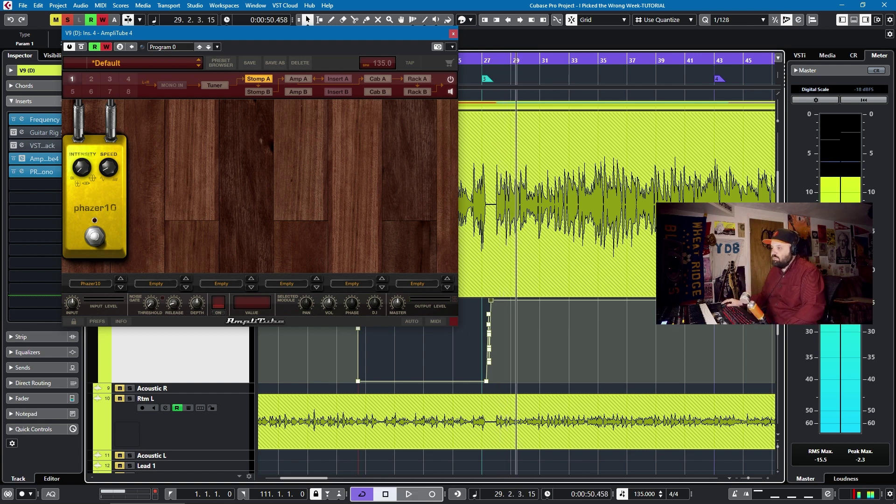
pyautogui.click(452, 34)
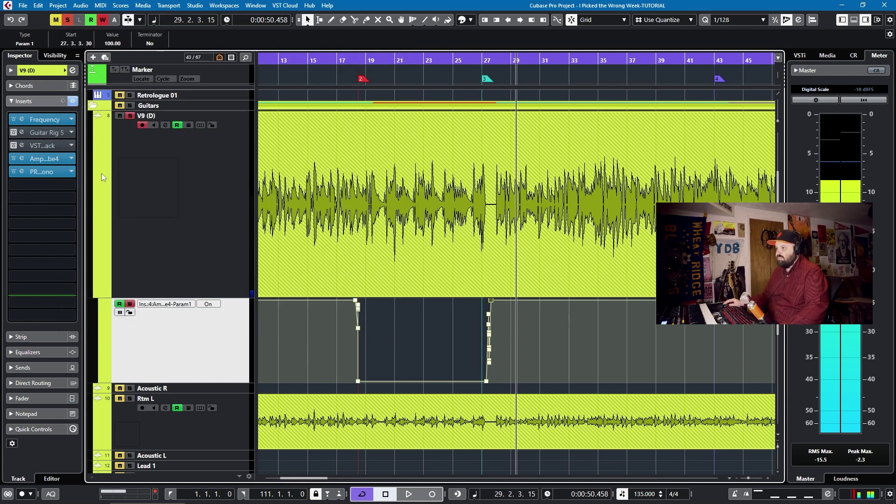
pyautogui.click(40, 147)
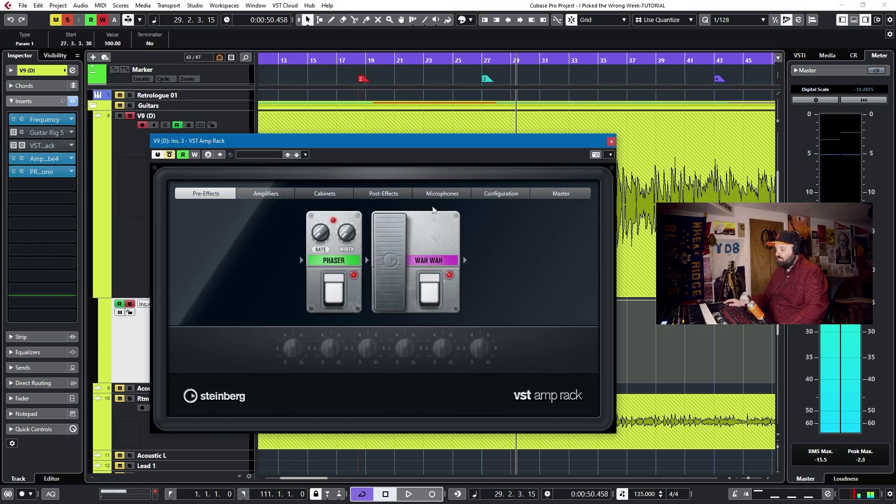
pyautogui.click(611, 141)
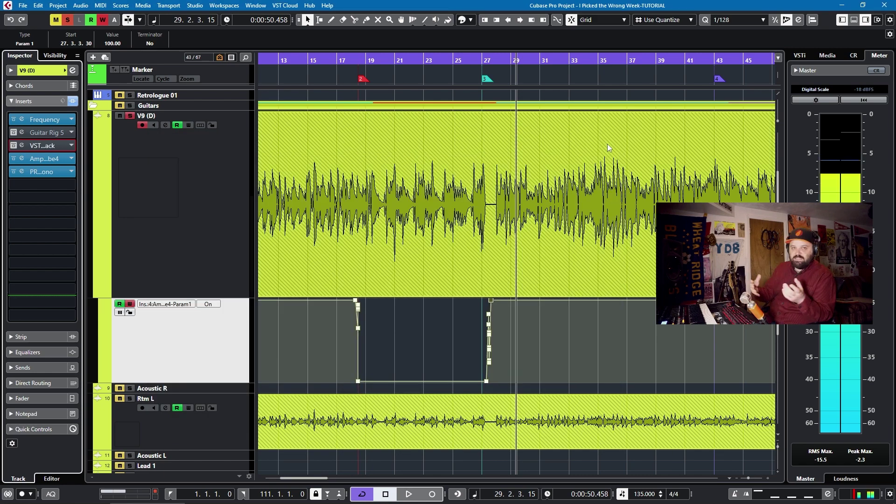